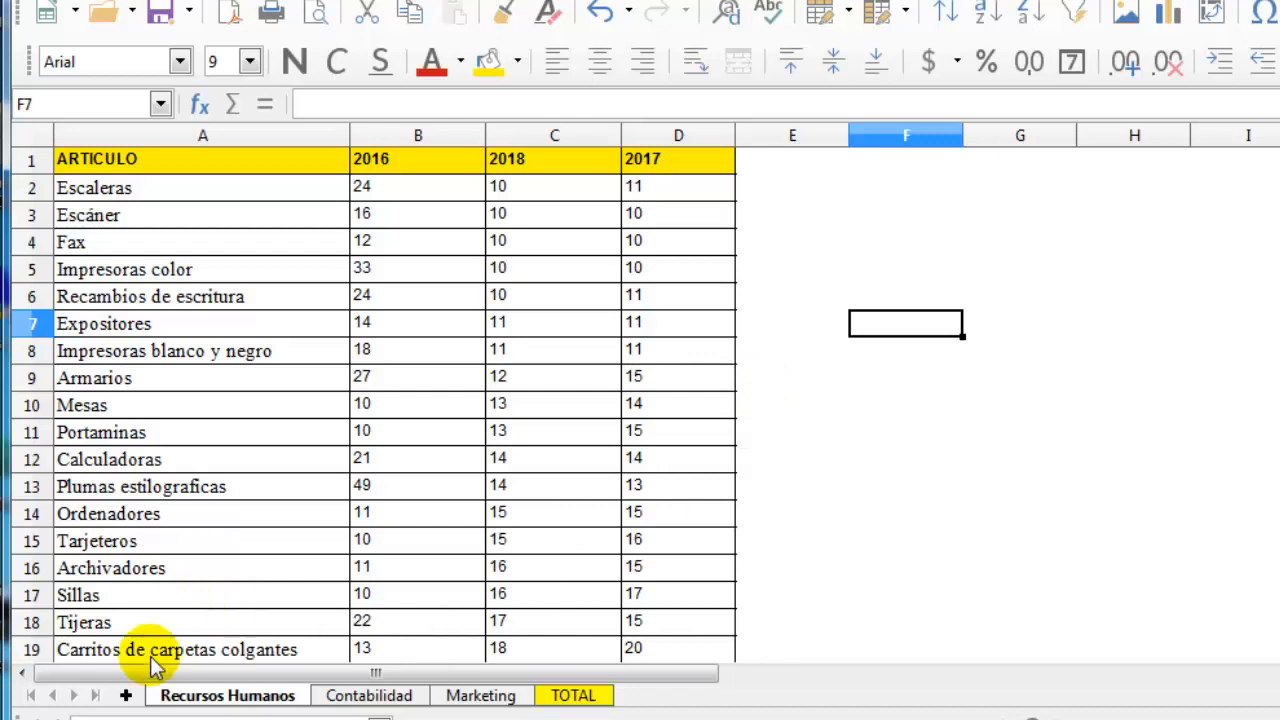
Compare the table layouts on the Recursos Humanos, Contabilidad and Marketing sheets, including which row holds the Archivadores item
{"action": "left_click", "coordinate": [365, 696]}
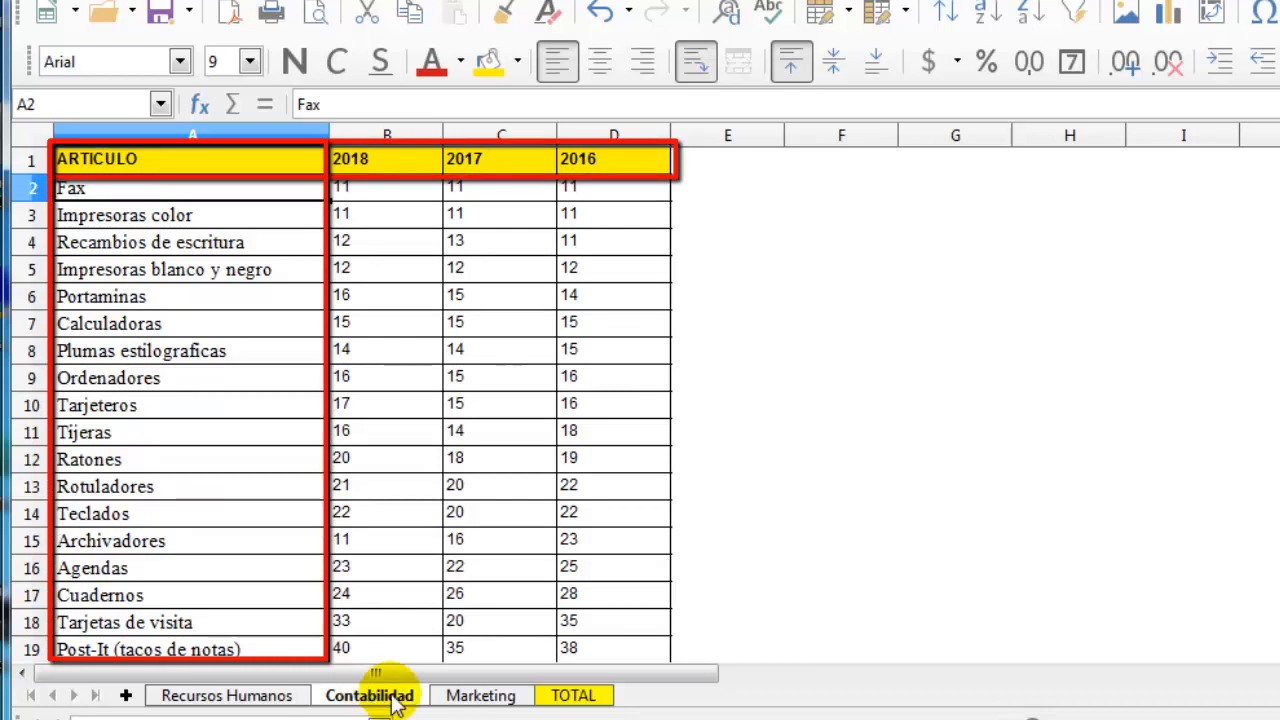
{"action": "left_click", "coordinate": [481, 700]}
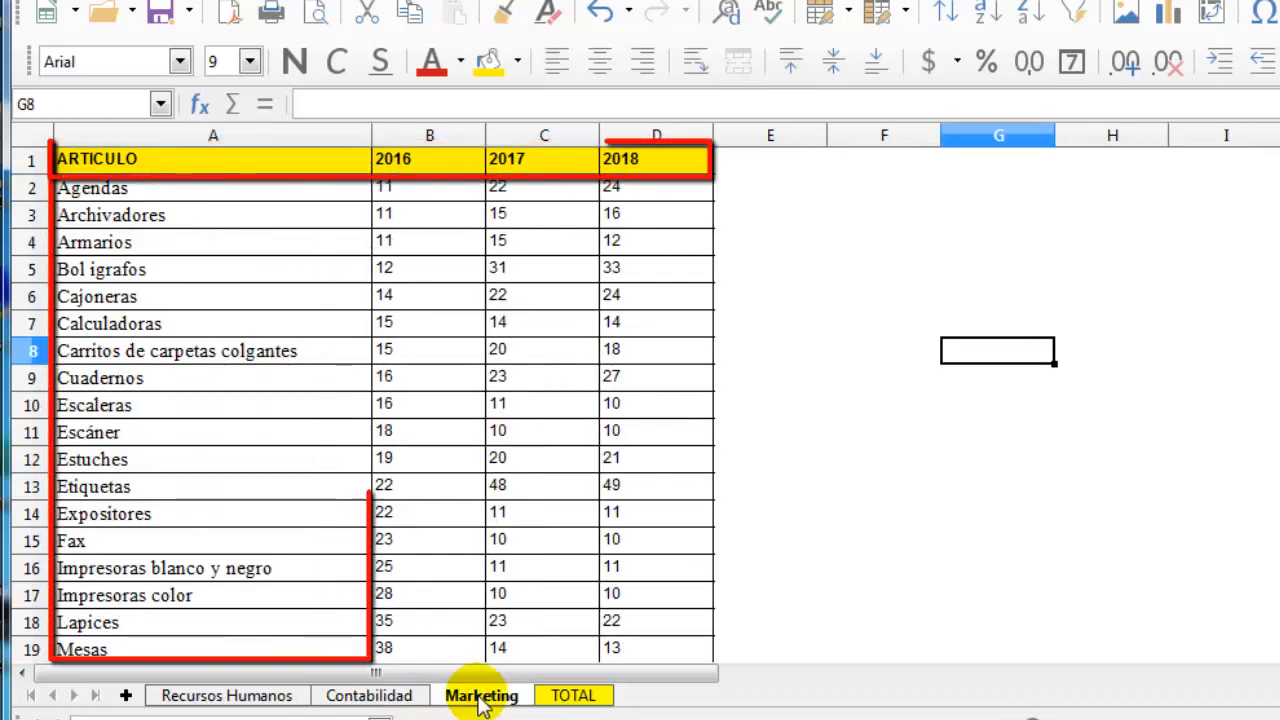
{"action": "left_click", "coordinate": [413, 697]}
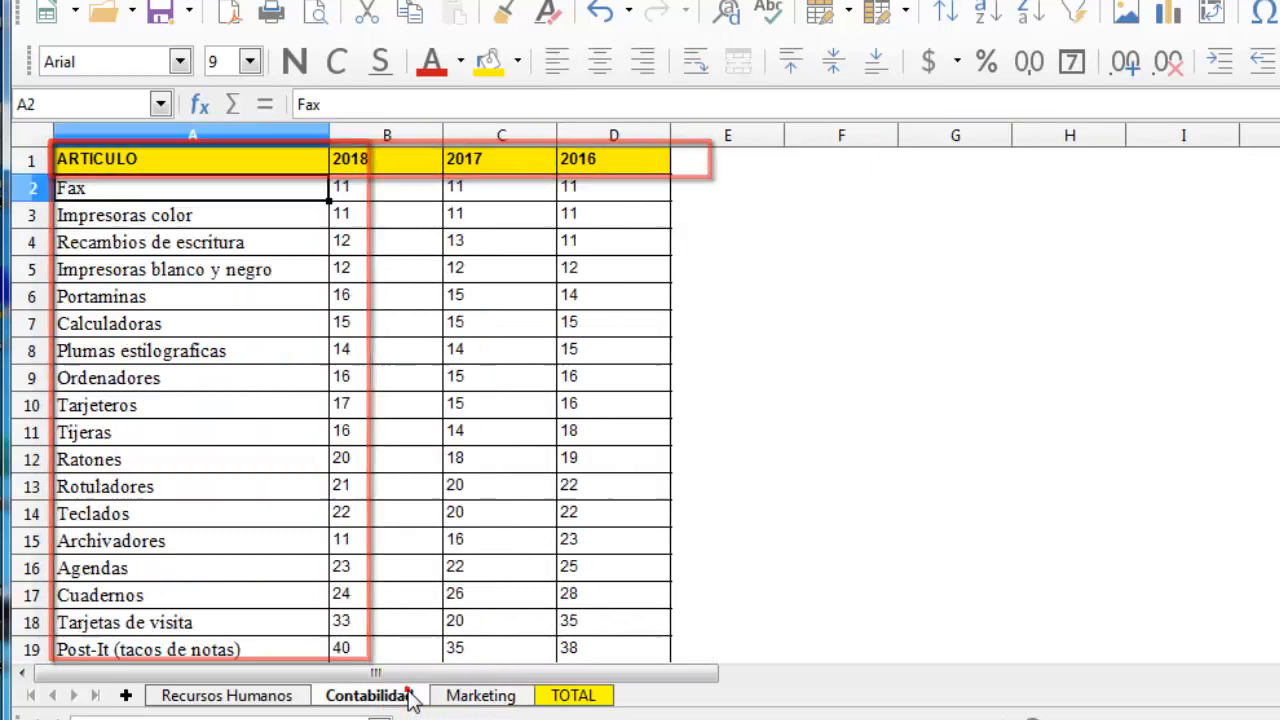
{"action": "left_click", "coordinate": [290, 698]}
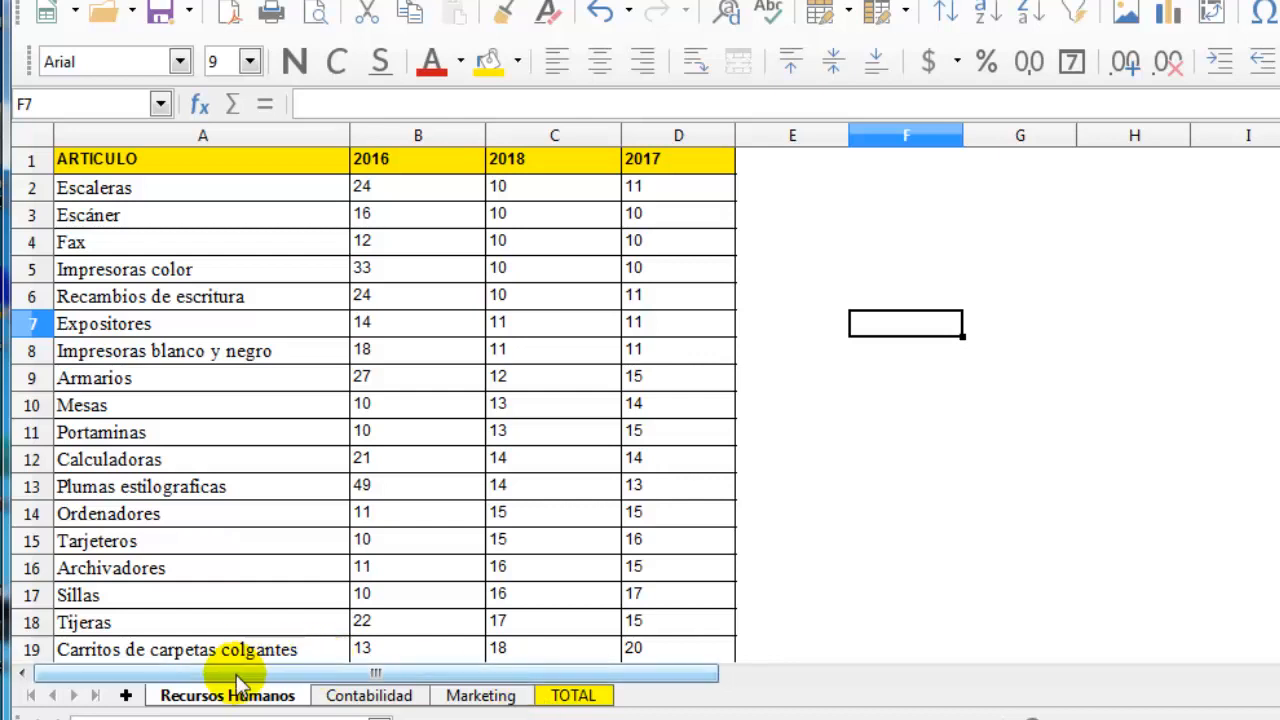
{"action": "scroll", "coordinate": [259, 600], "scroll_direction": "down", "scroll_amount": 1}
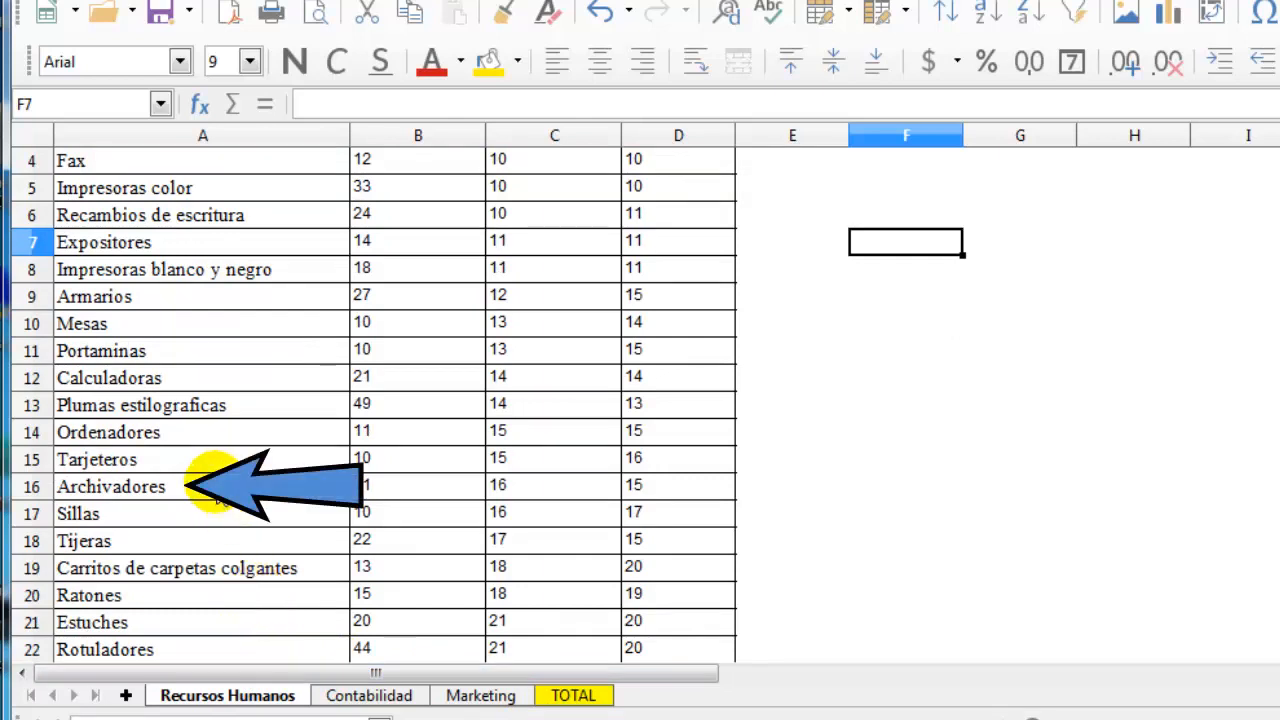
{"action": "left_click", "coordinate": [205, 487]}
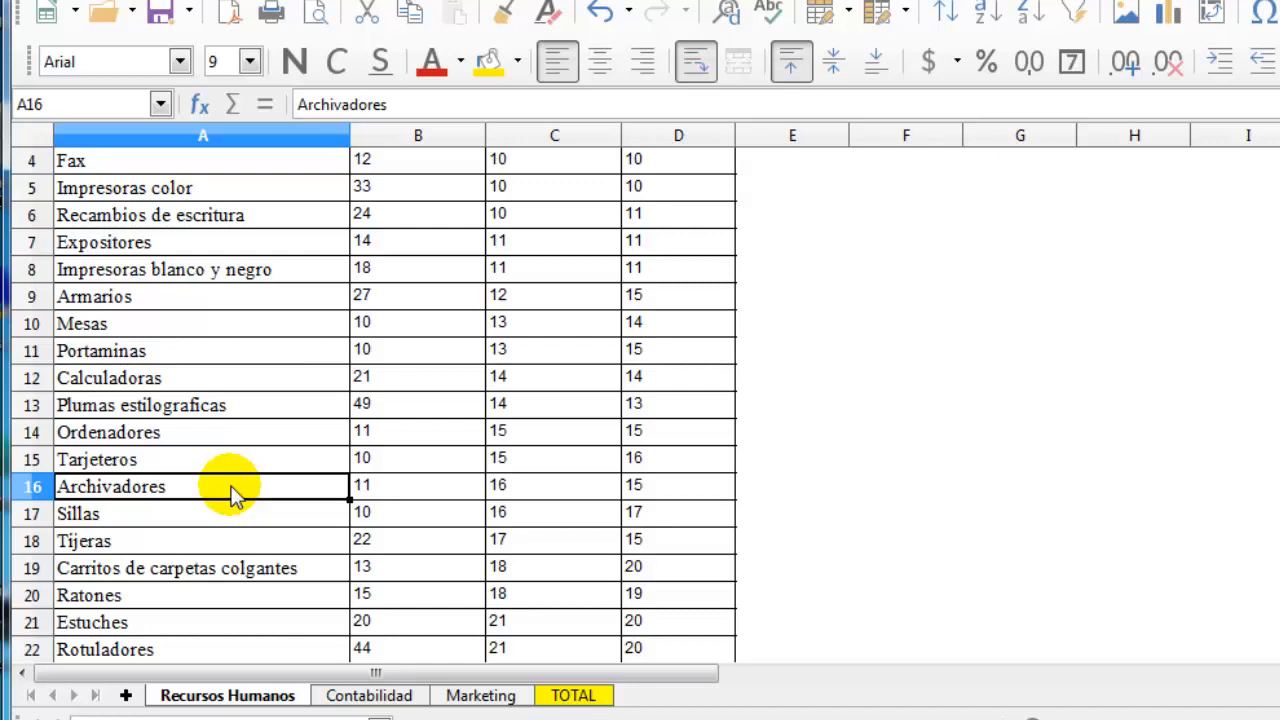
{"action": "left_click", "coordinate": [345, 696]}
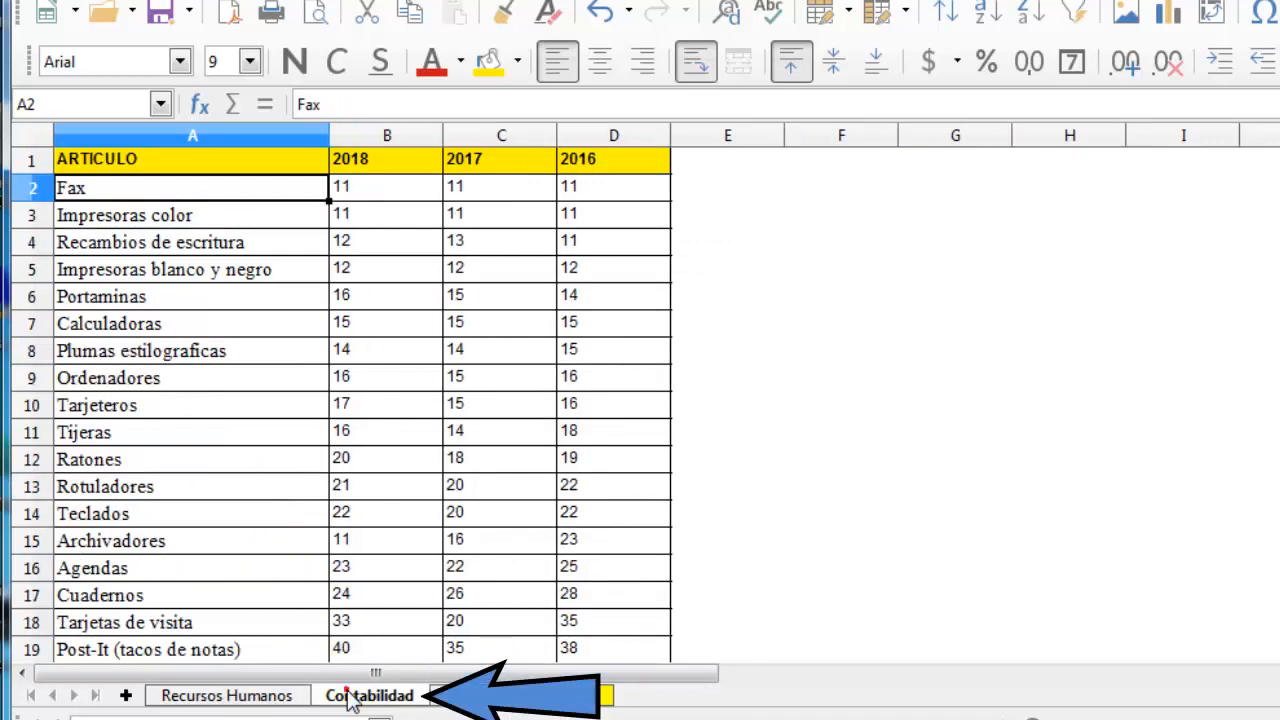
{"action": "left_click", "coordinate": [229, 541]}
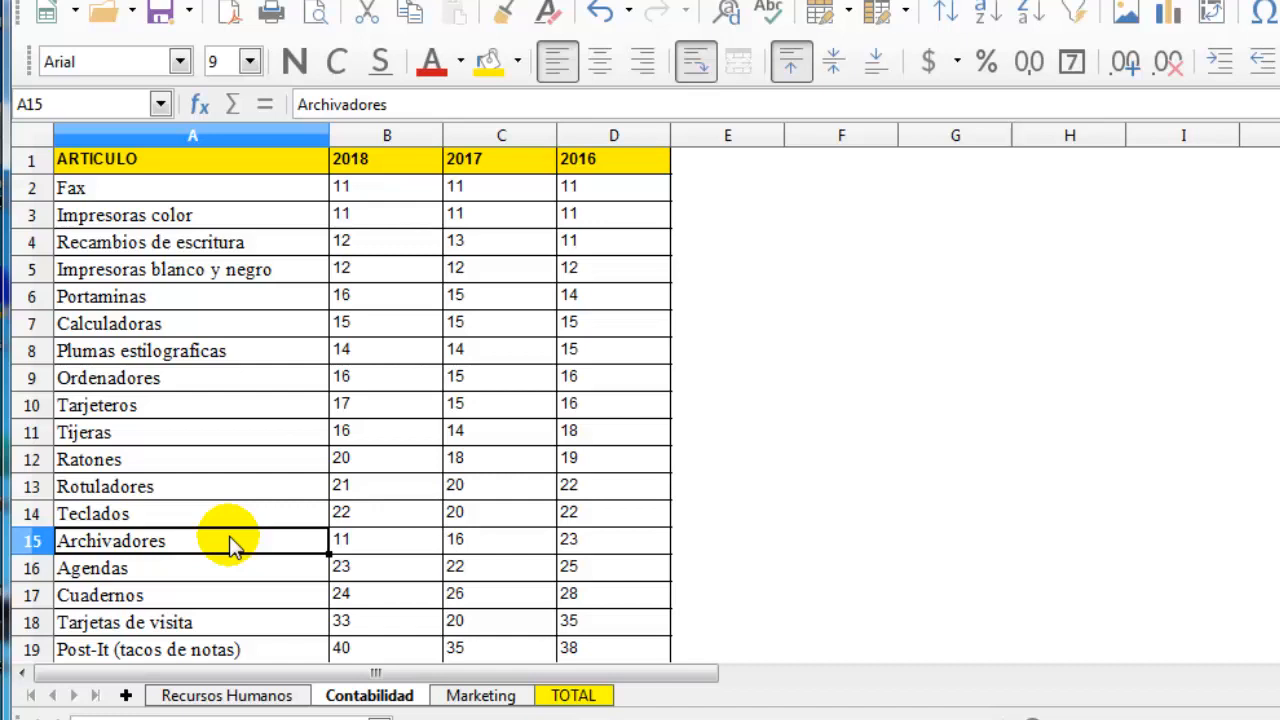
Check how far down the article tables extend on the Contabilidad, Marketing and Recursos Humanos sheets
{"action": "scroll", "coordinate": [458, 527], "scroll_direction": "down", "scroll_amount": 5}
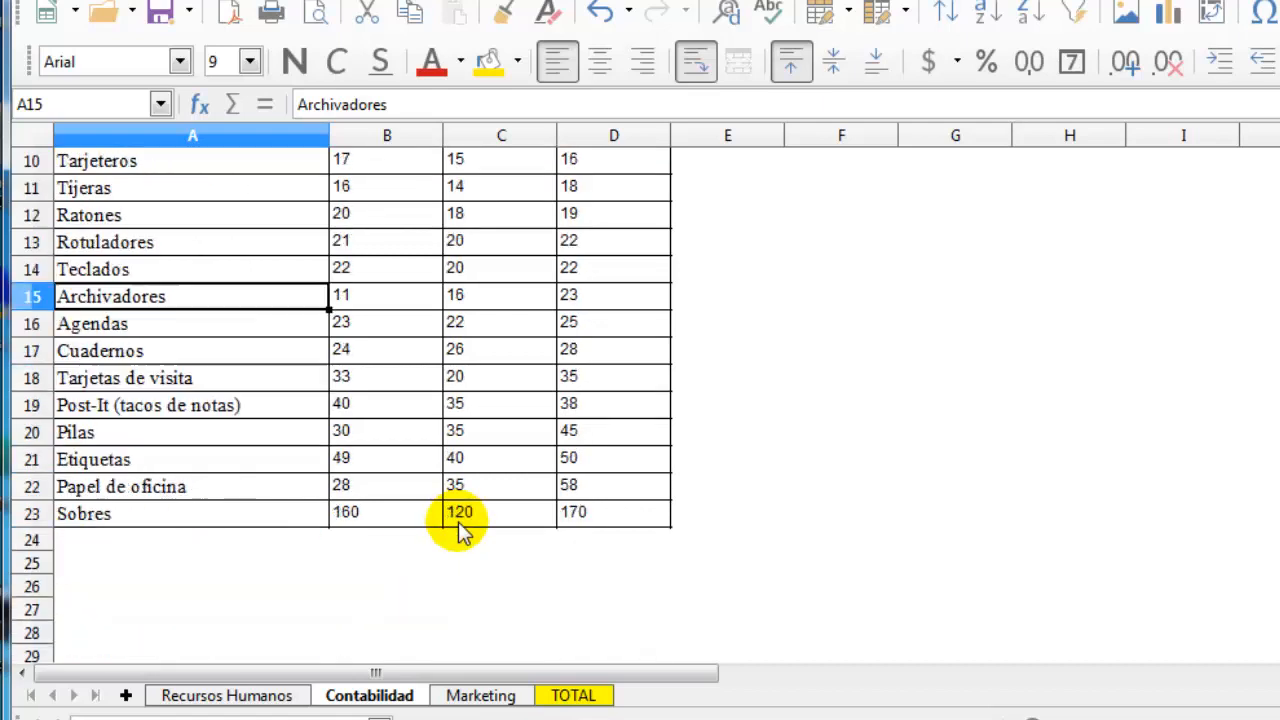
{"action": "left_click", "coordinate": [483, 695]}
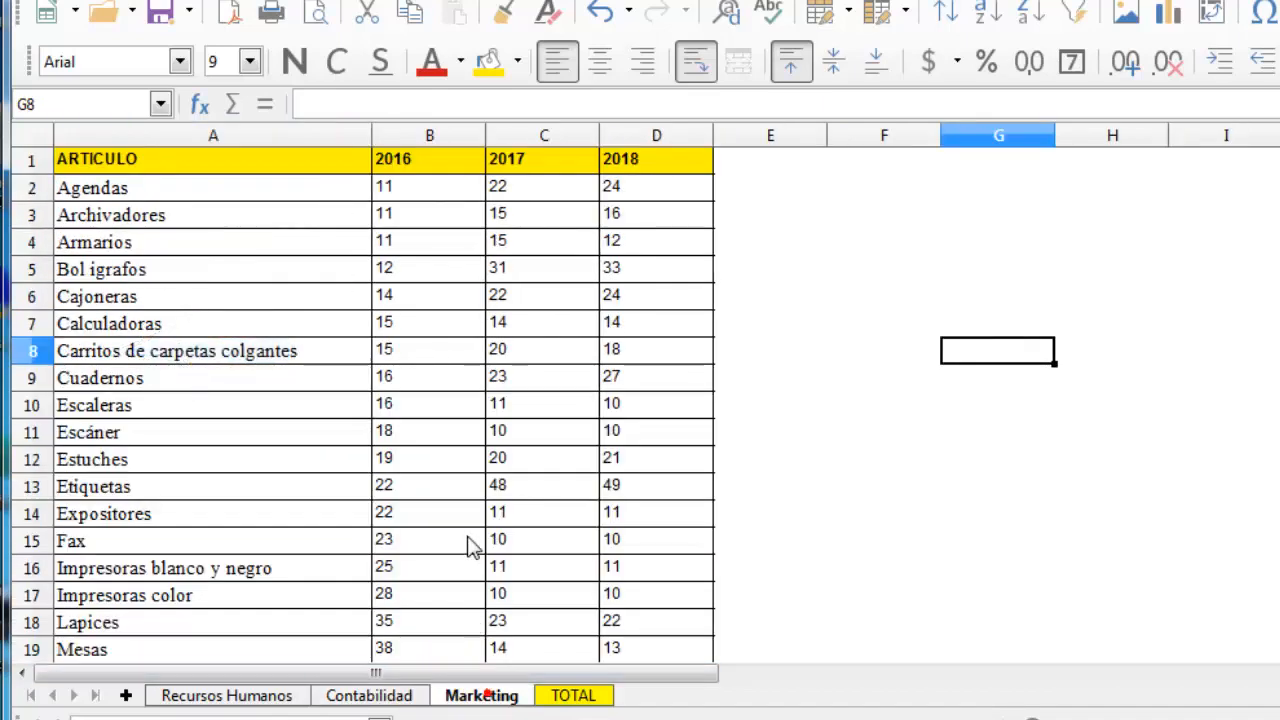
{"action": "scroll", "coordinate": [471, 546], "scroll_direction": "down", "scroll_amount": 5}
{"action": "scroll", "coordinate": [471, 540], "scroll_direction": "down", "scroll_amount": 1}
{"action": "left_click", "coordinate": [257, 697]}
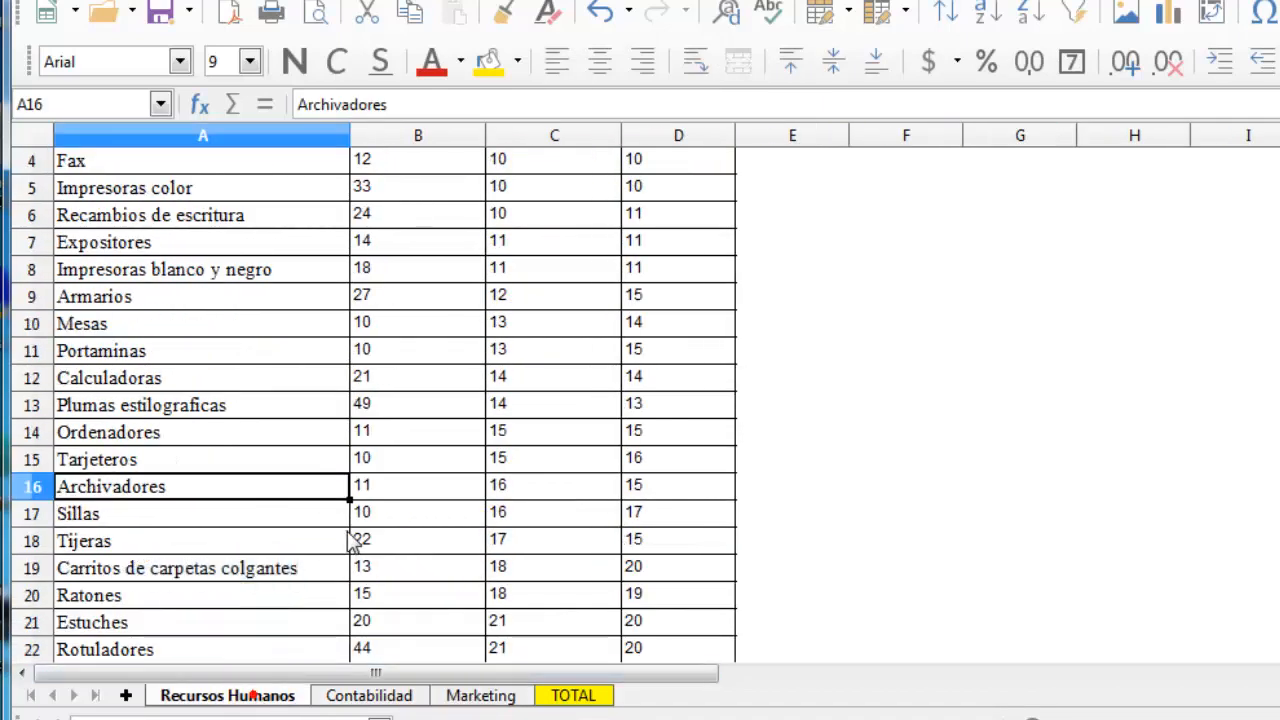
{"action": "scroll", "coordinate": [357, 537], "scroll_direction": "down", "scroll_amount": 5}
{"action": "scroll", "coordinate": [357, 537], "scroll_direction": "down", "scroll_amount": 1}
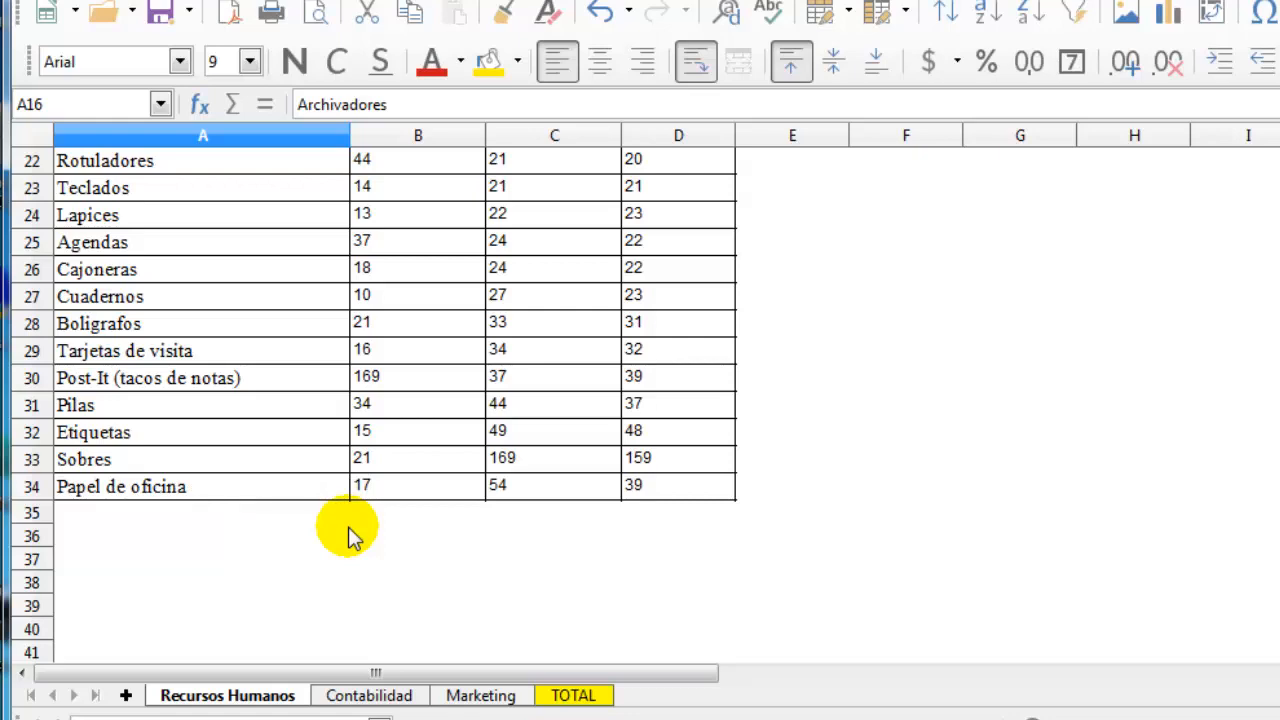
Compare the order of the year columns and the ARTICULO heading across the three department sheets
{"action": "scroll", "coordinate": [352, 537], "scroll_direction": "up", "scroll_amount": 7}
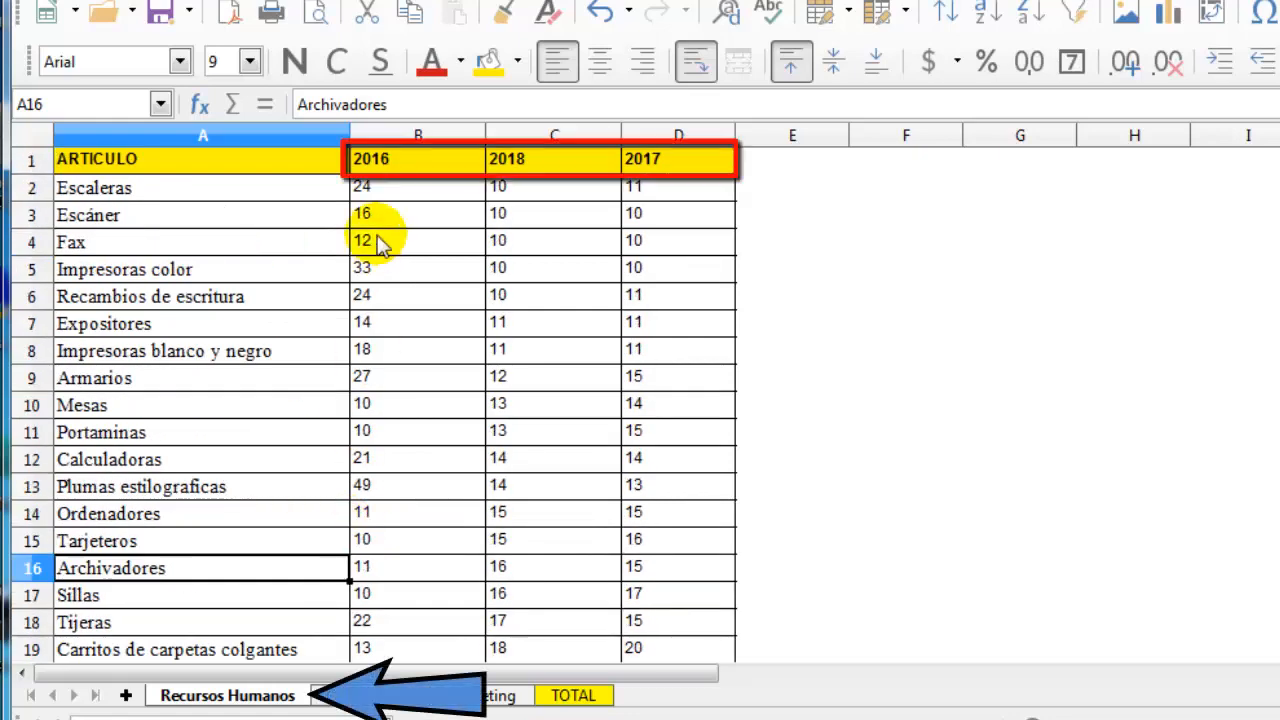
{"action": "left_click", "coordinate": [395, 696]}
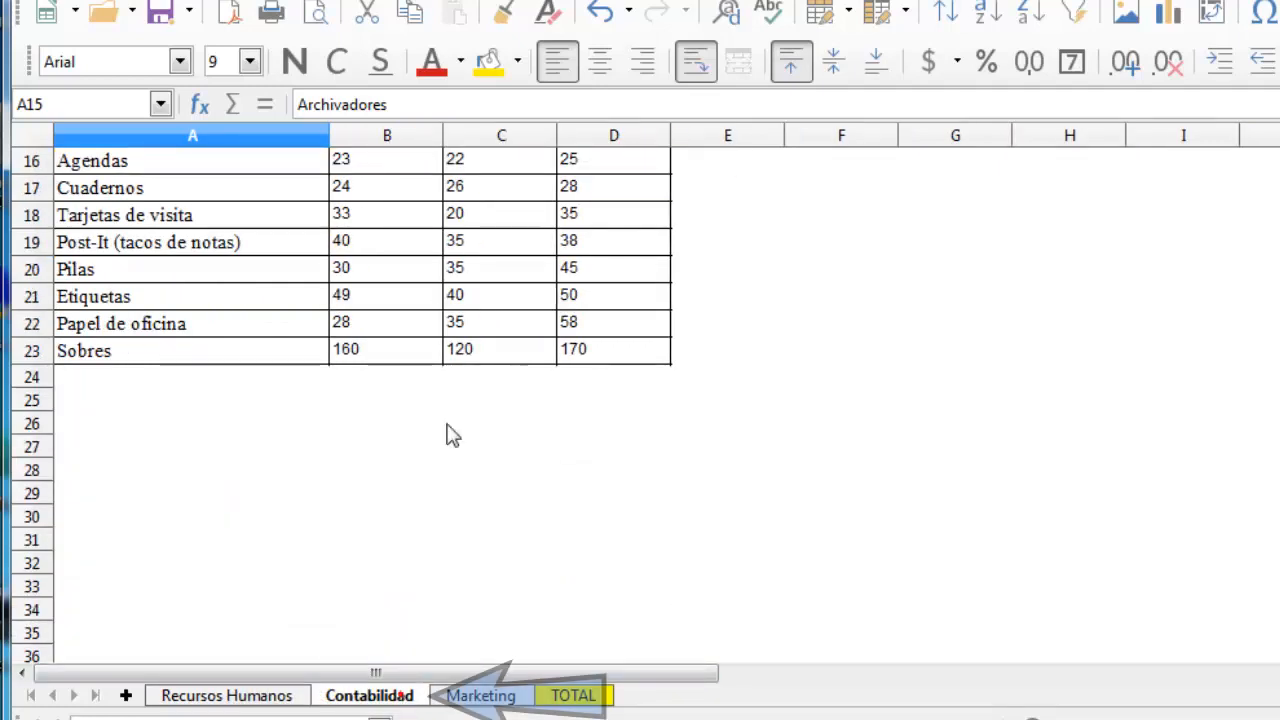
{"action": "scroll", "coordinate": [503, 337], "scroll_direction": "up", "scroll_amount": 5}
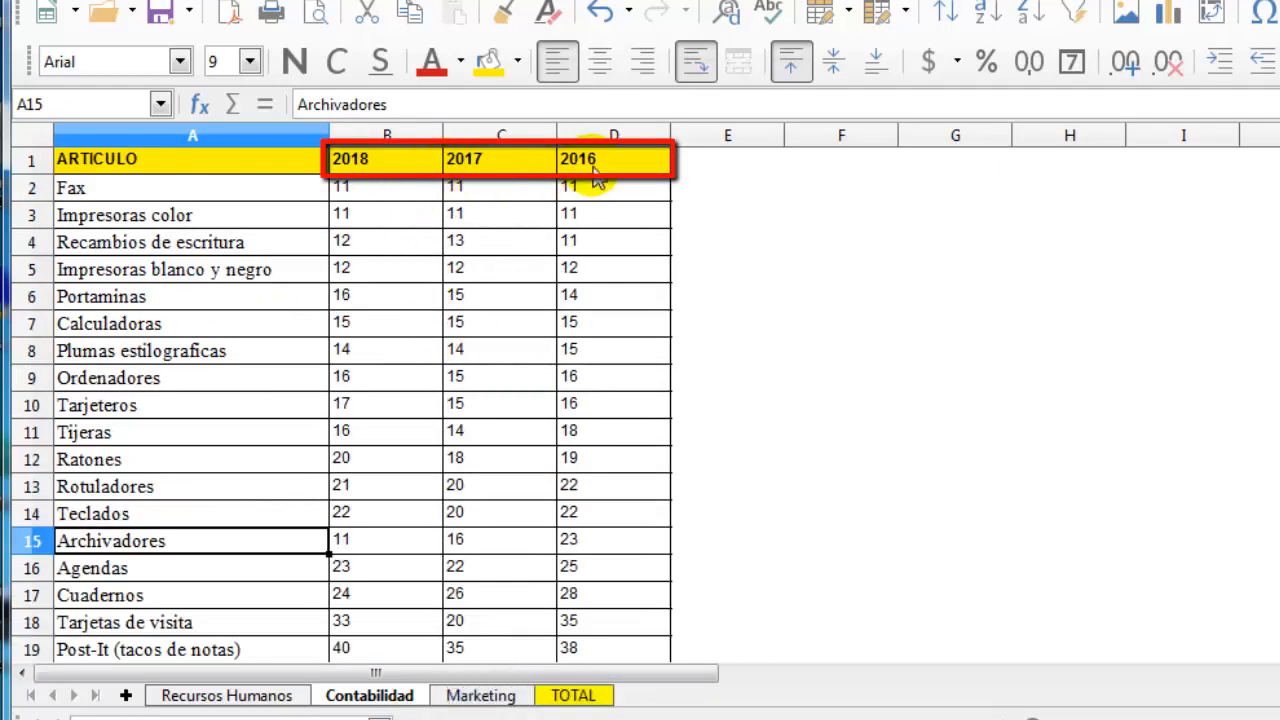
{"action": "left_click", "coordinate": [500, 695]}
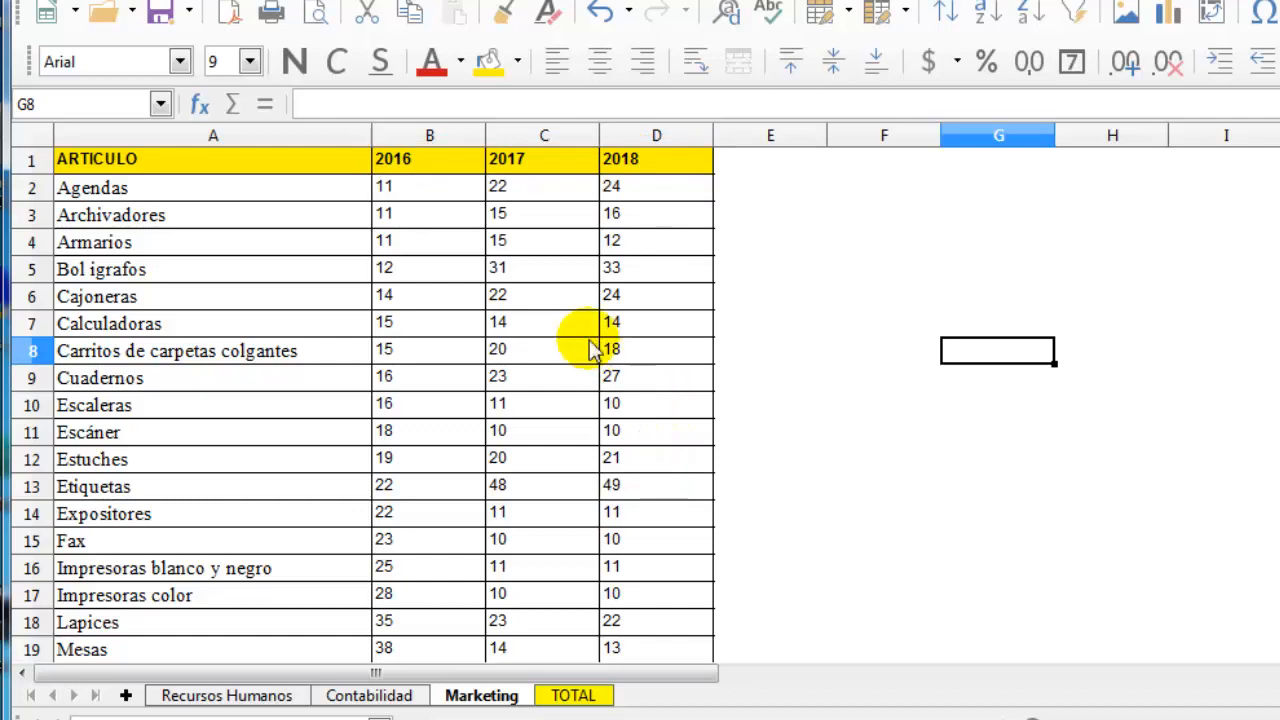
{"action": "left_click", "coordinate": [310, 173]}
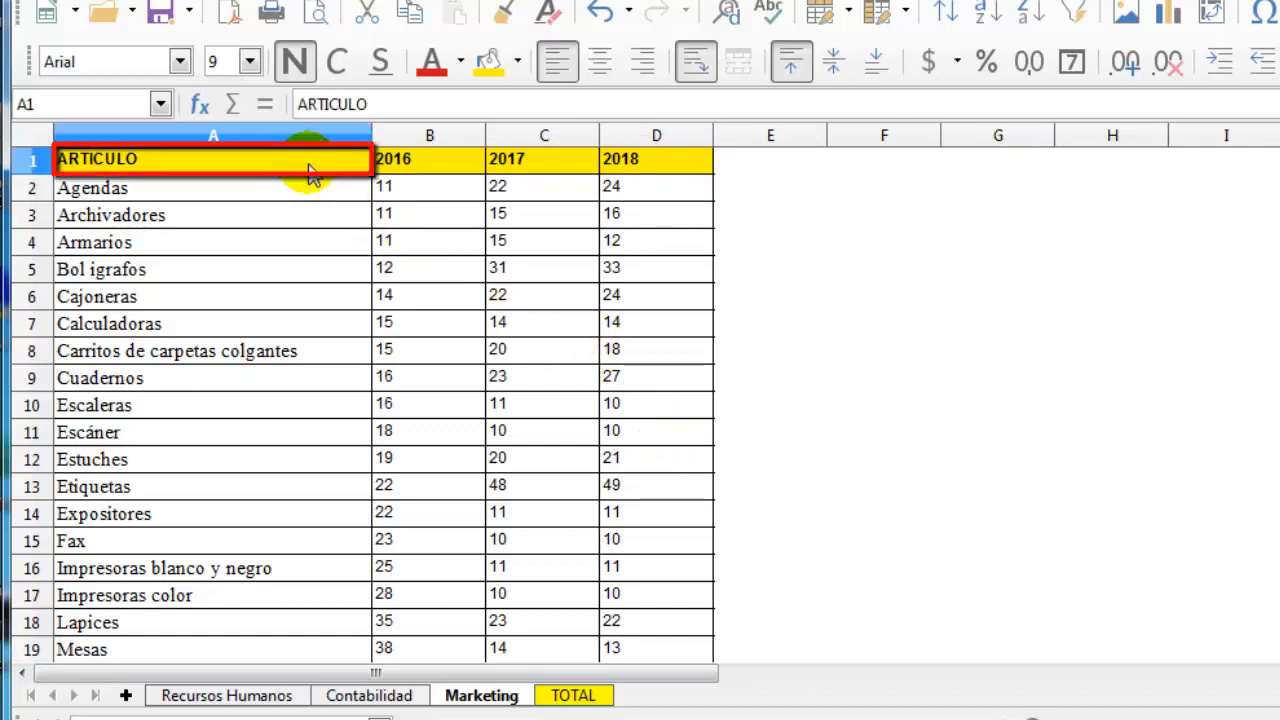
{"action": "left_click", "coordinate": [352, 699]}
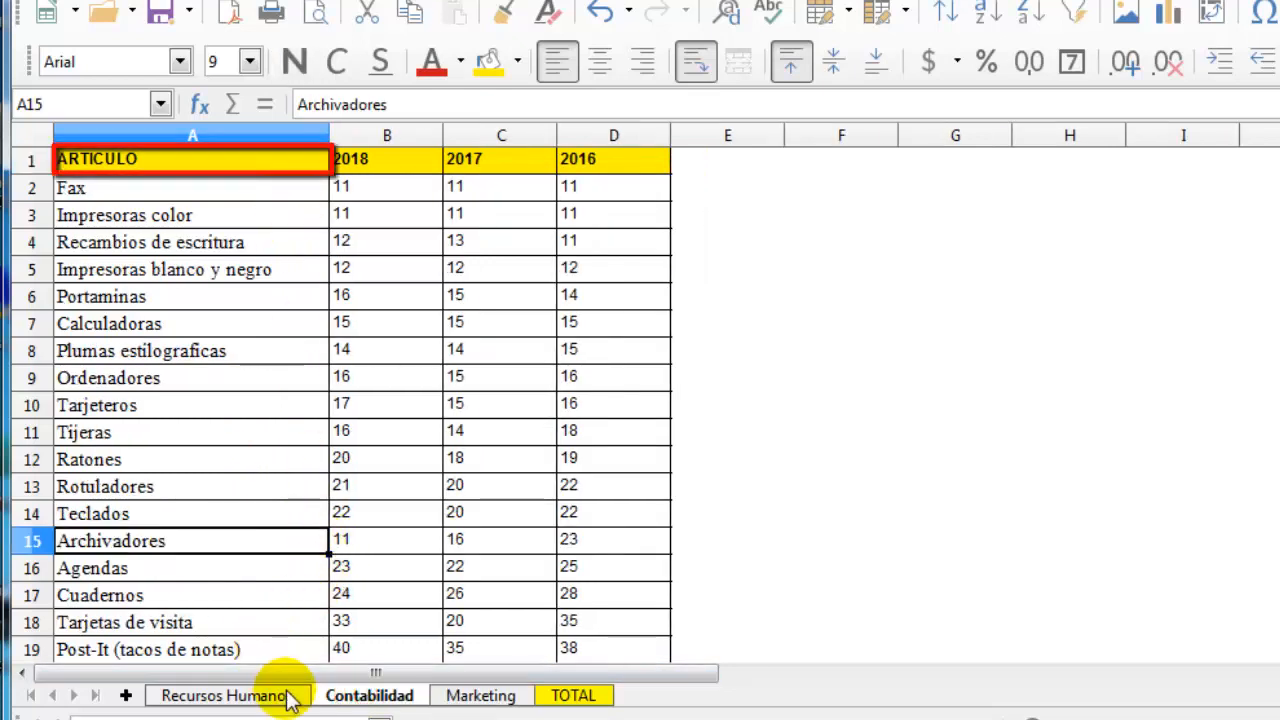
{"action": "left_click", "coordinate": [287, 694]}
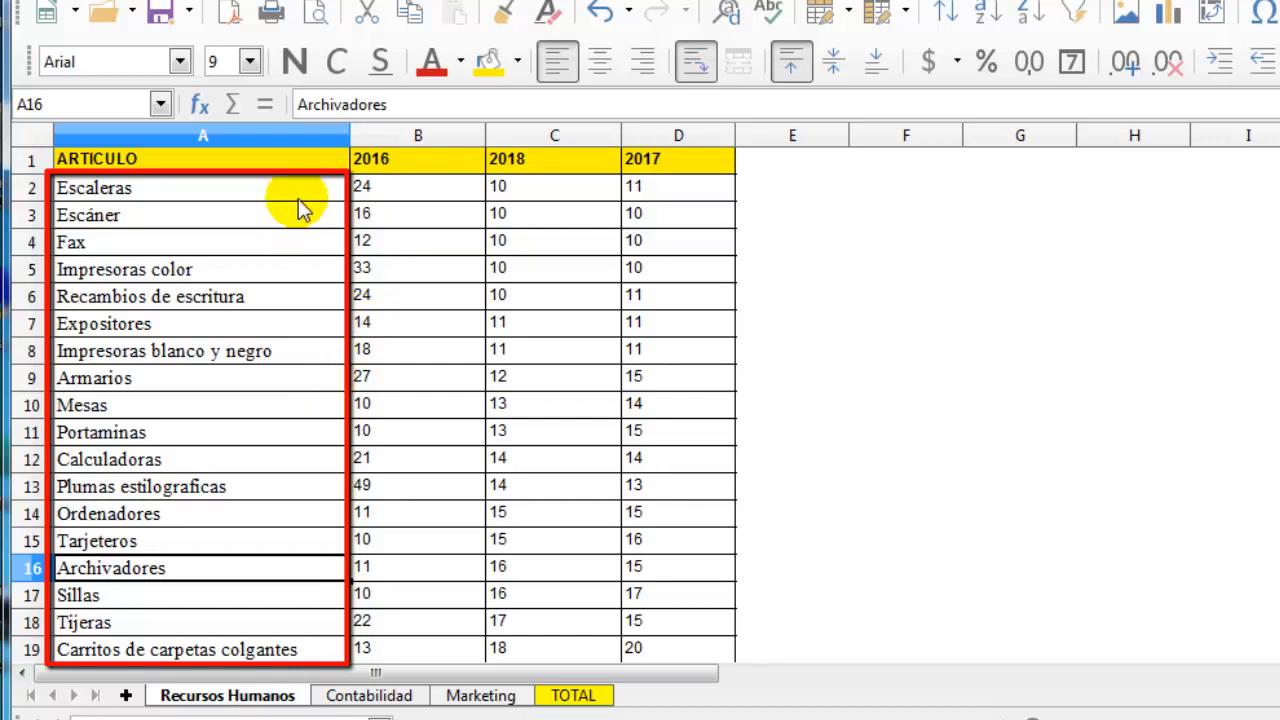
Examine the article names in column A on the Recursos Humanos, Contabilidad and Marketing sheets
{"action": "left_click", "coordinate": [287, 134]}
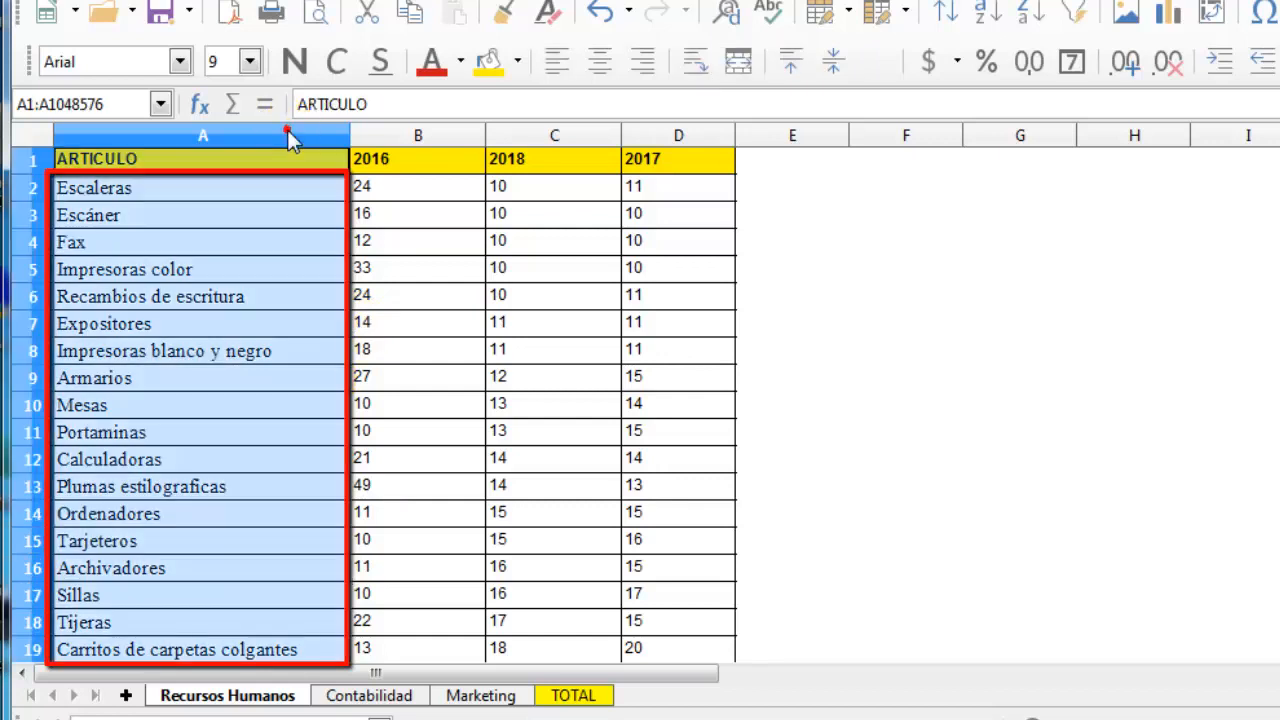
{"action": "left_click", "coordinate": [262, 259]}
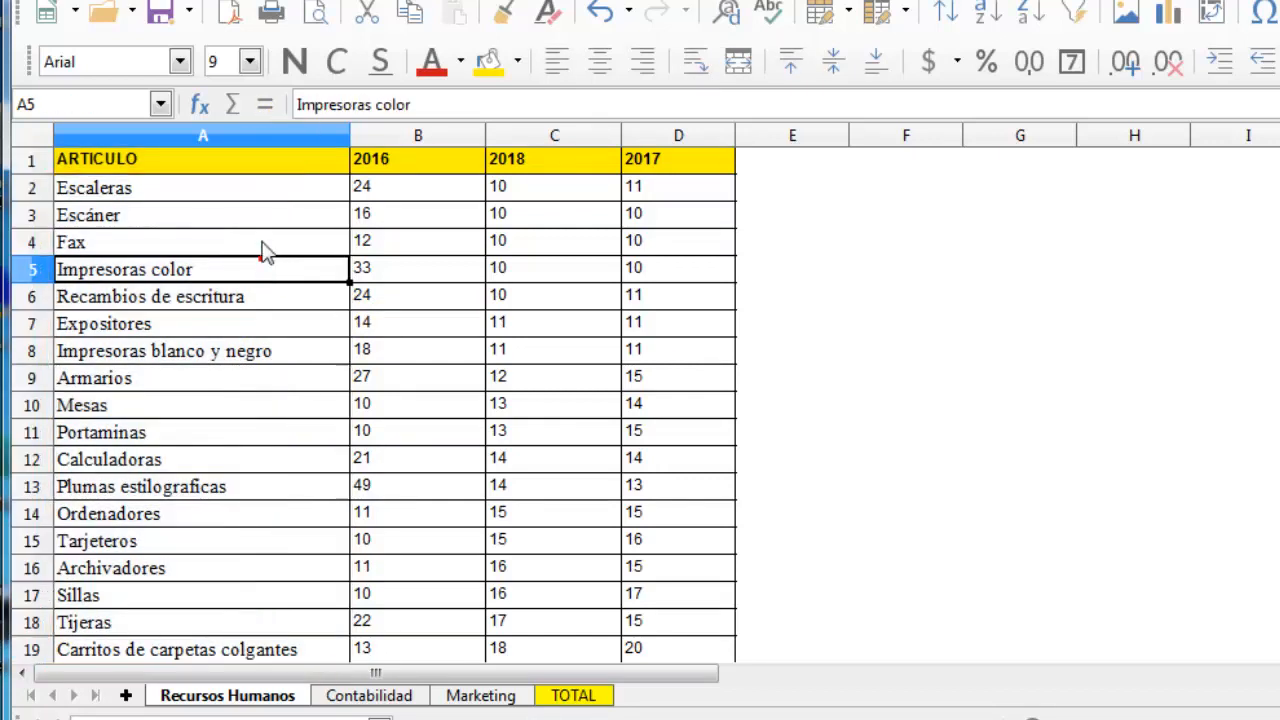
{"action": "left_click", "coordinate": [260, 193]}
{"action": "left_click_drag", "start_coordinate": [258, 195], "coordinate": [300, 545]}
{"action": "left_click", "coordinate": [340, 695]}
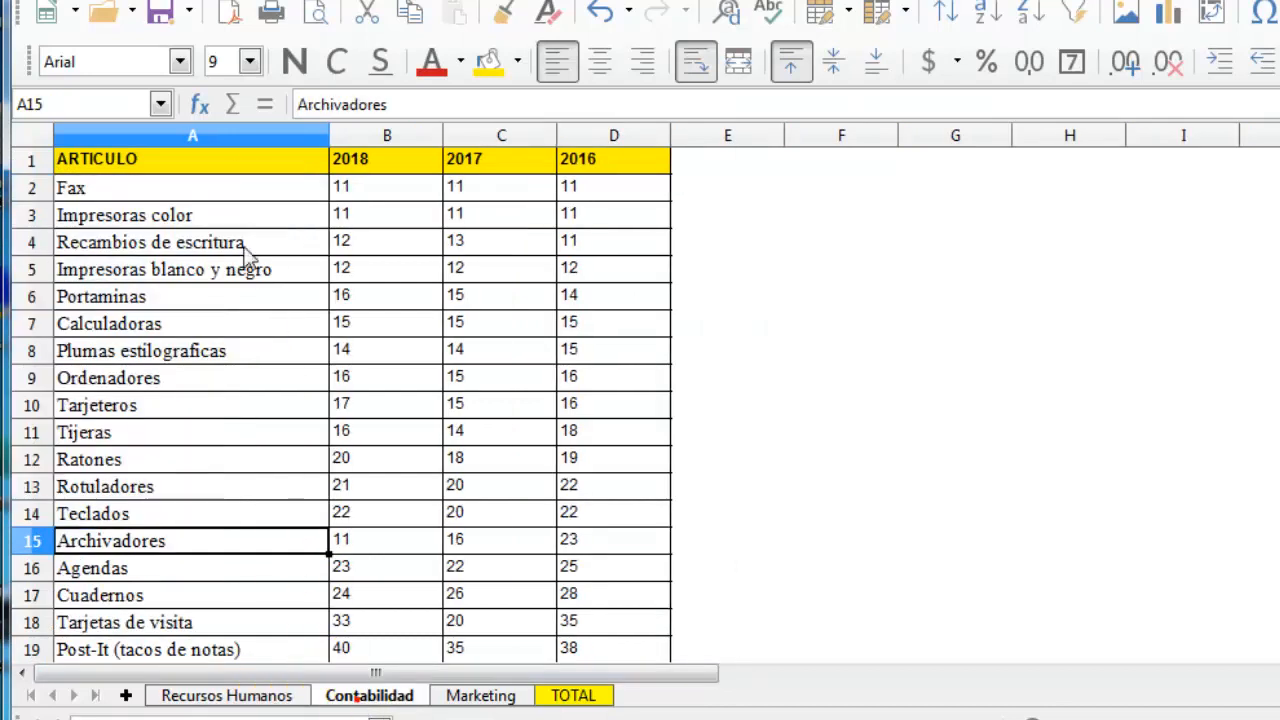
{"action": "left_click_drag", "start_coordinate": [255, 195], "coordinate": [286, 572]}
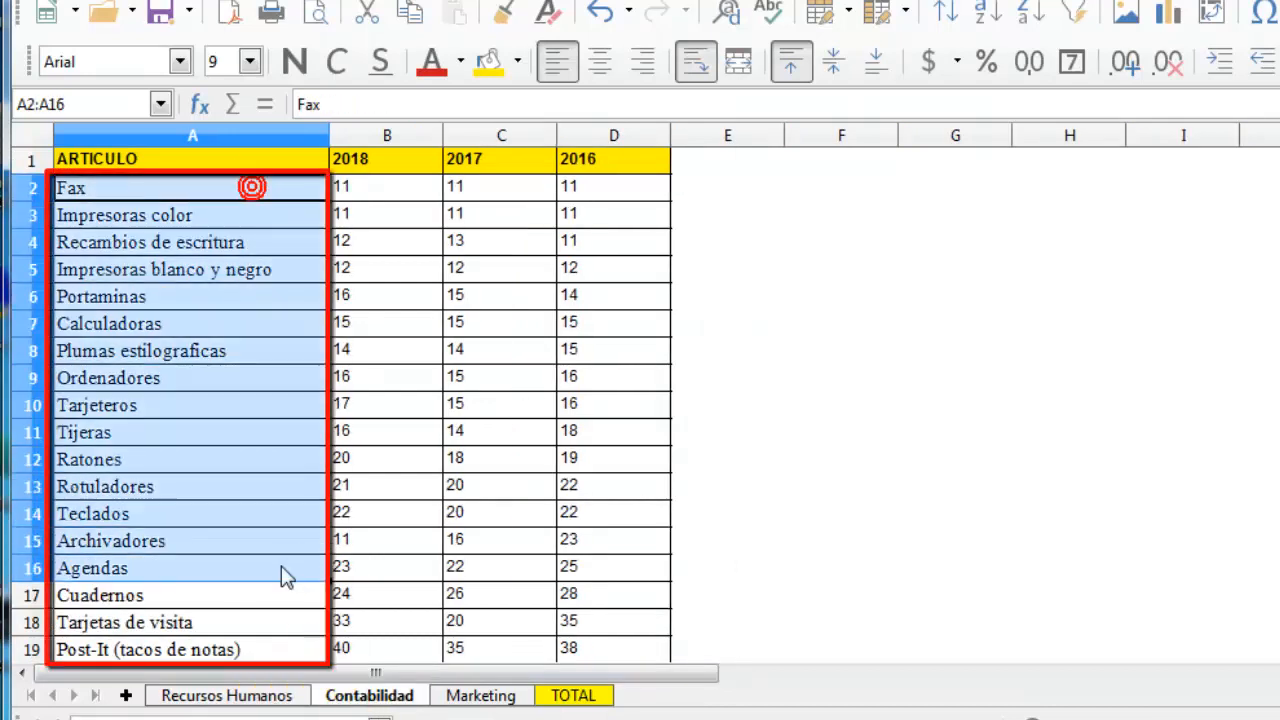
{"action": "left_click", "coordinate": [483, 695]}
{"action": "left_click_drag", "start_coordinate": [265, 190], "coordinate": [300, 603]}
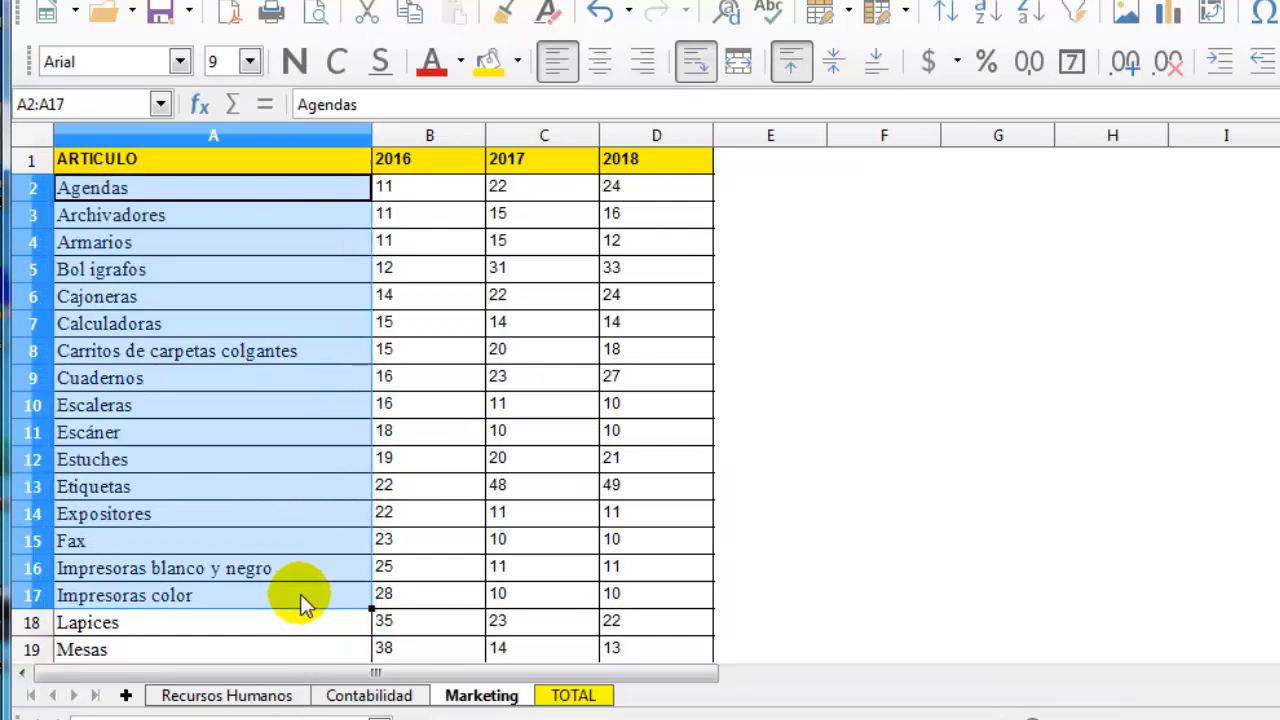
{"action": "left_click", "coordinate": [300, 594]}
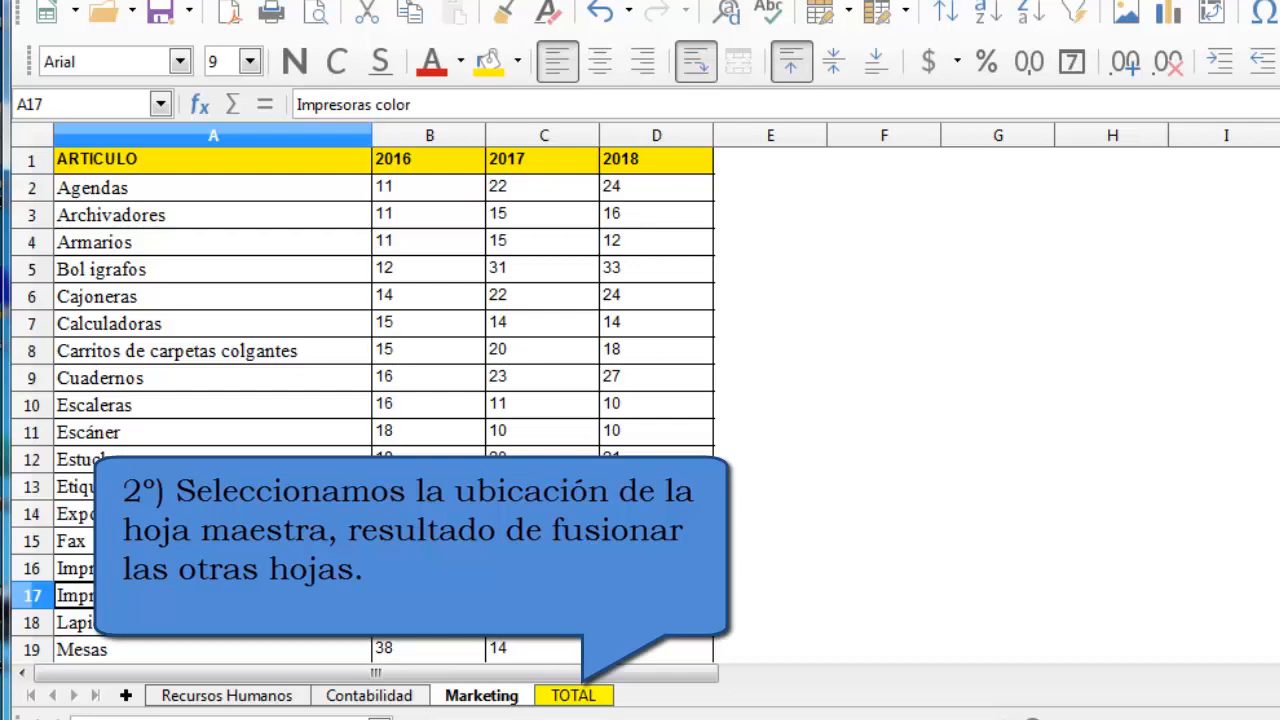
Start a data consolidation with results at cell A1 of the TOTAL sheet, and add A1:D34 of Recursos Humanos as a source range
{"action": "left_click", "coordinate": [600, 698]}
{"action": "left_click", "coordinate": [601, 699]}
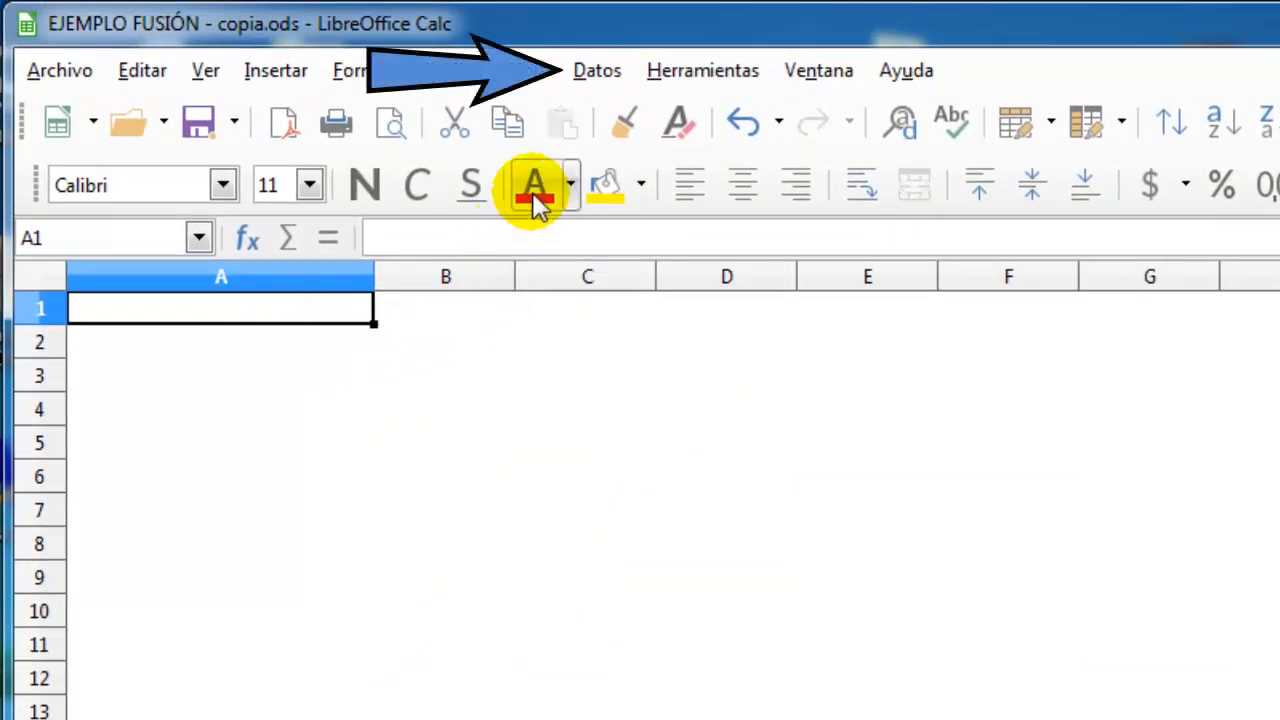
{"action": "left_click", "coordinate": [597, 70]}
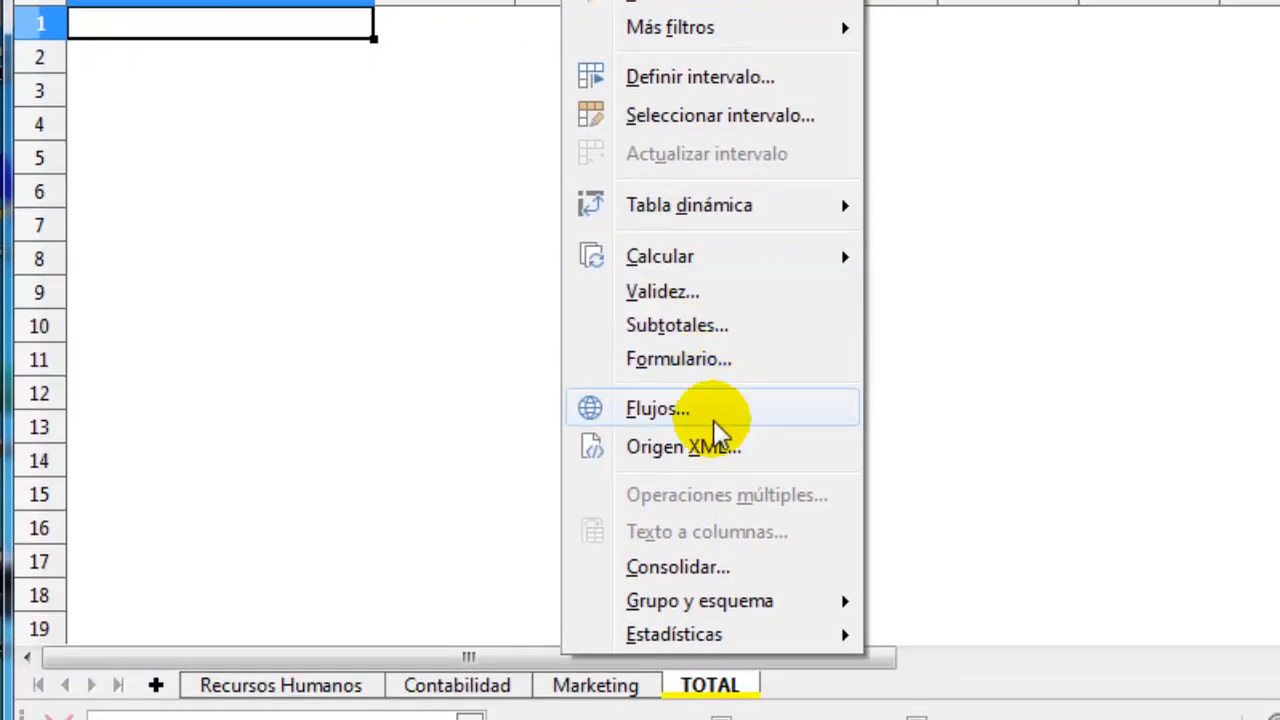
{"action": "left_click", "coordinate": [742, 569]}
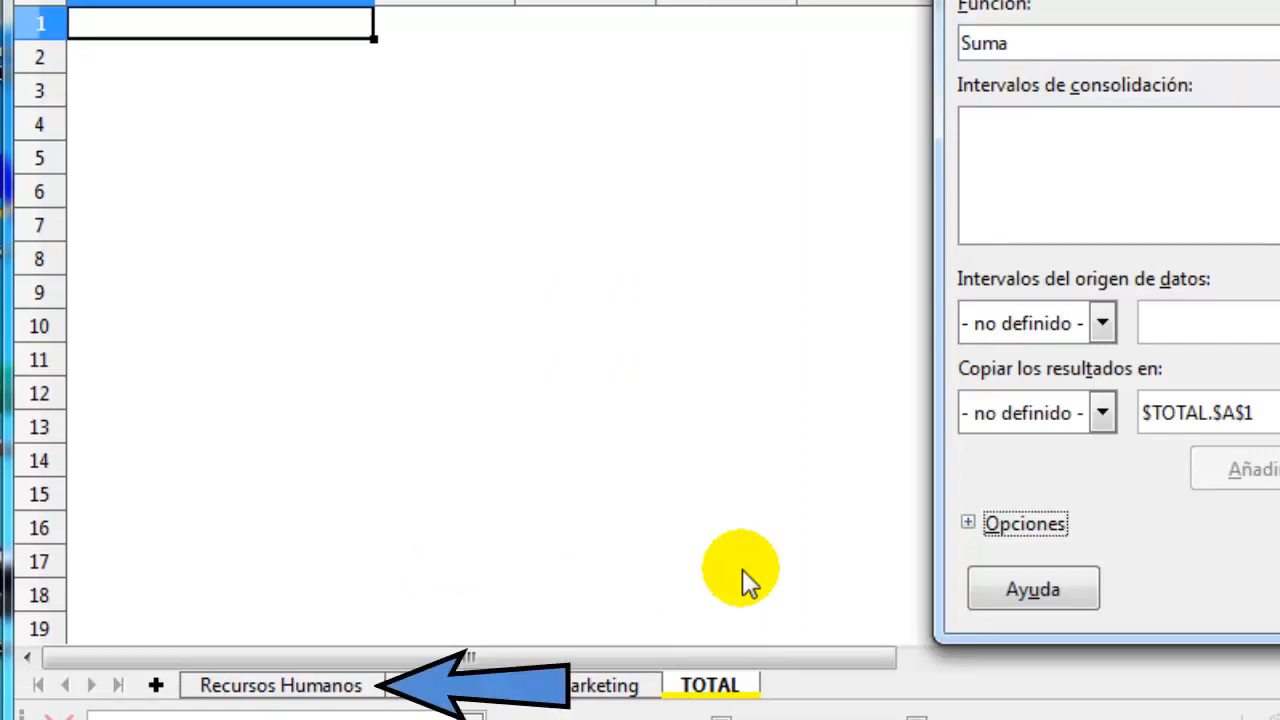
{"action": "left_click", "coordinate": [370, 692]}
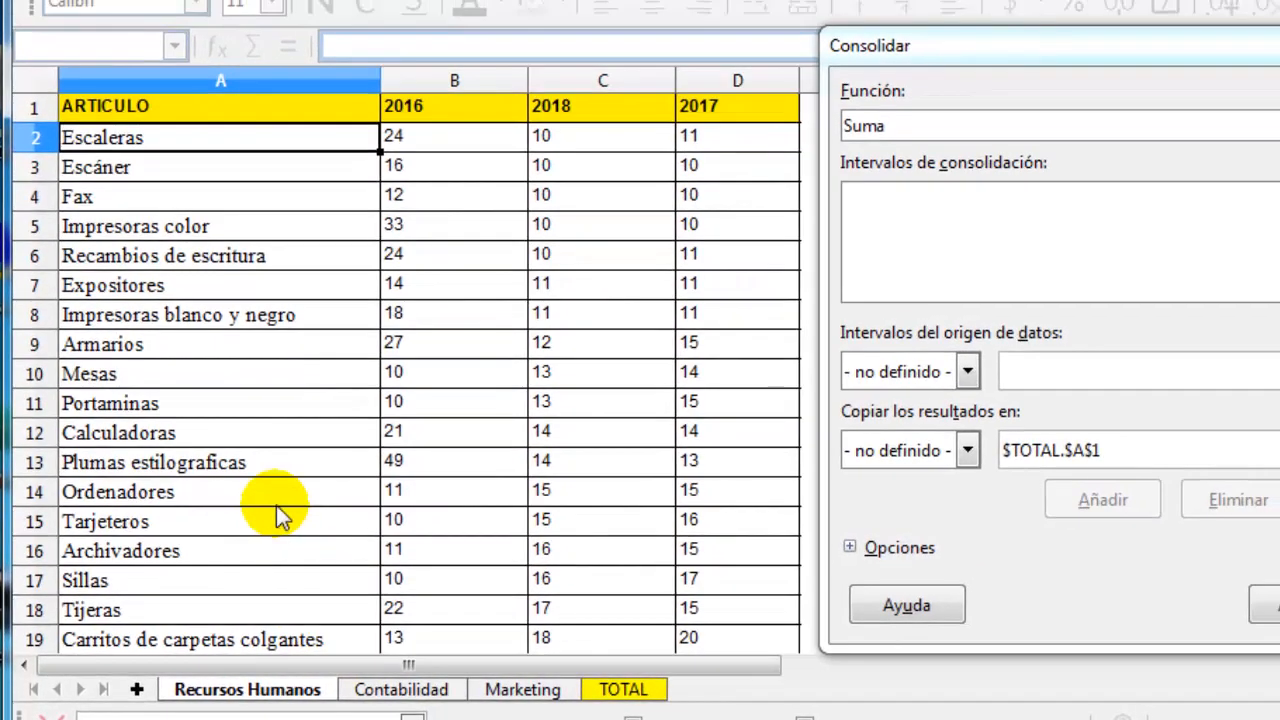
{"action": "left_click", "coordinate": [282, 109]}
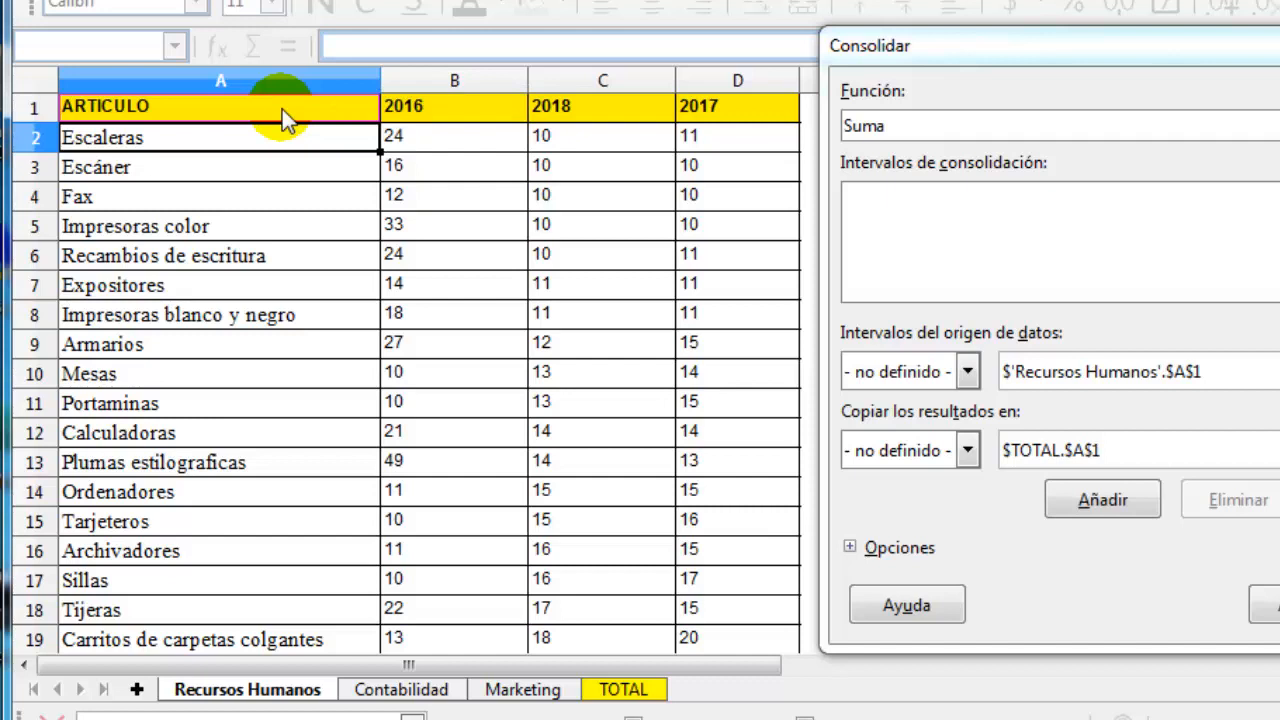
{"action": "left_click_drag", "start_coordinate": [282, 109], "coordinate": [740, 203]}
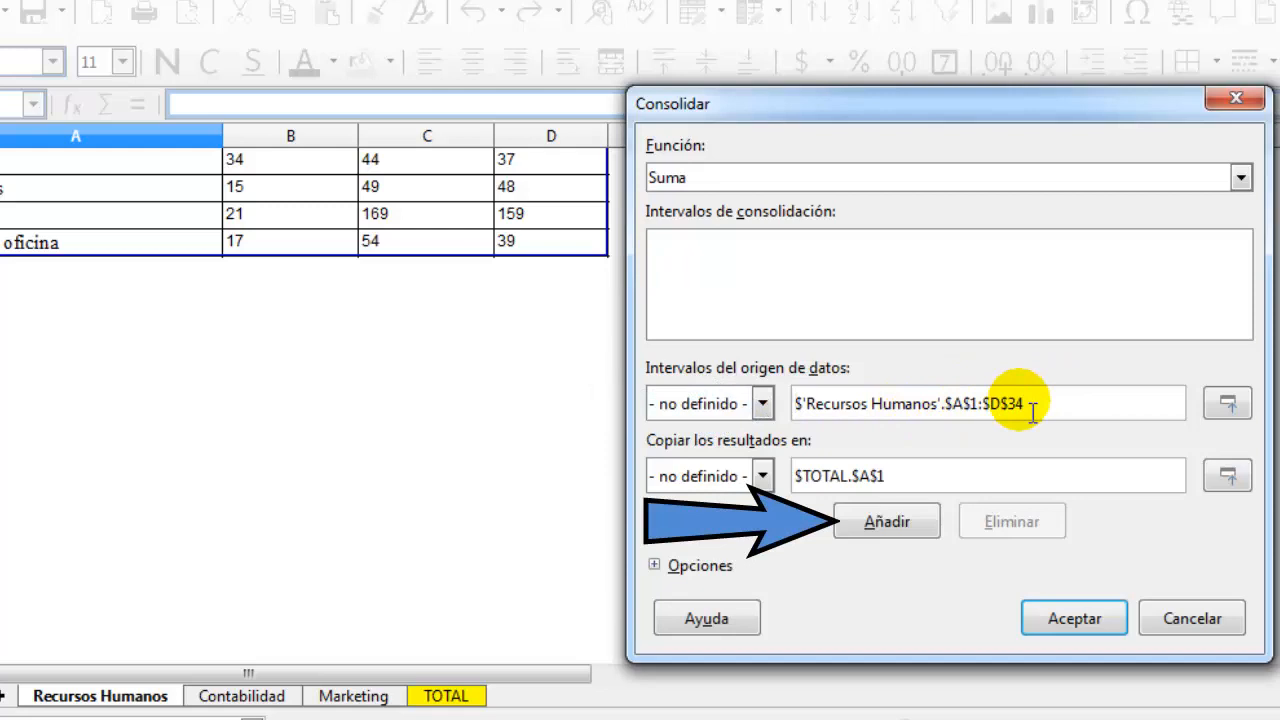
{"action": "left_click", "coordinate": [901, 520]}
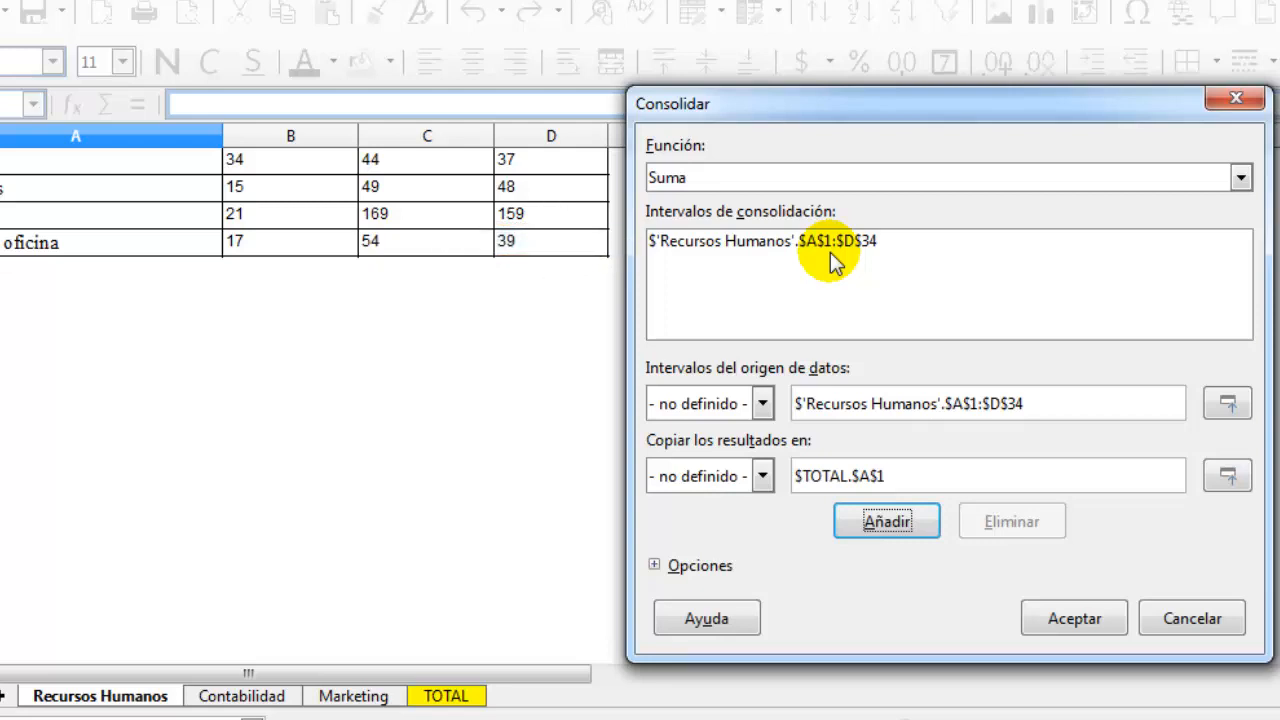
Add the range A1:D23 of the Contabilidad sheet to the consolidation ranges
{"action": "left_click", "coordinate": [270, 697]}
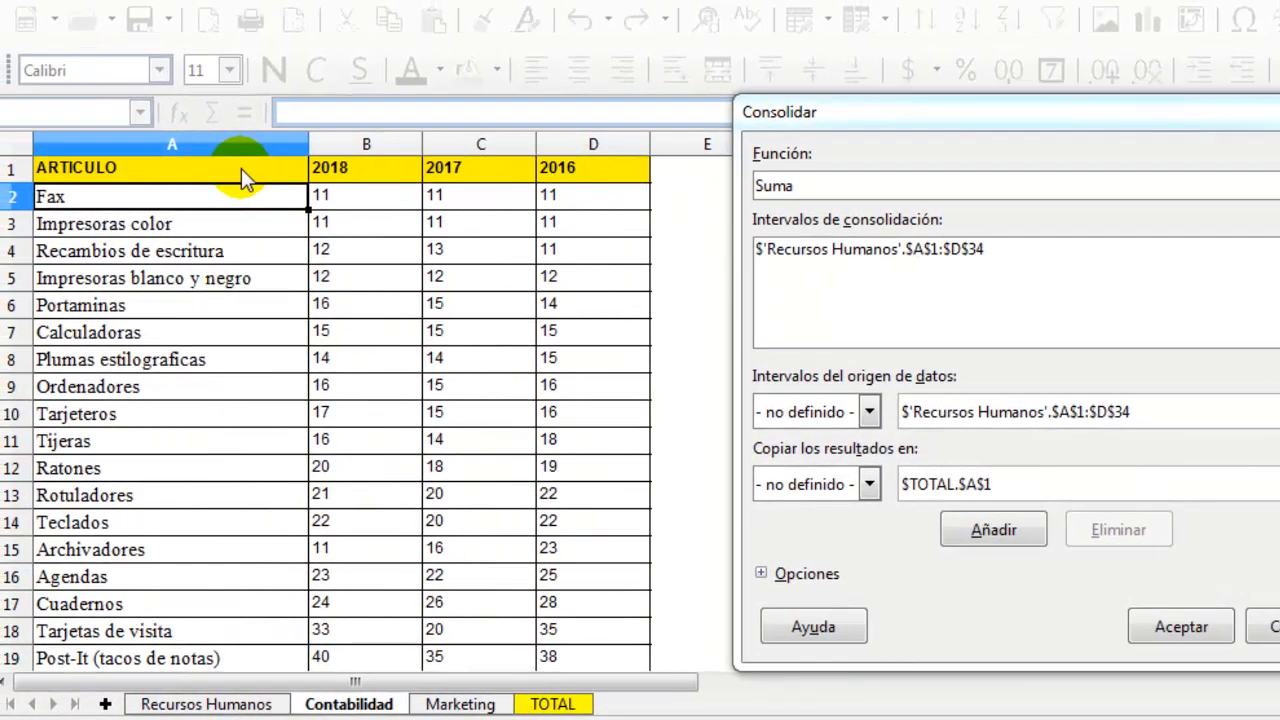
{"action": "left_click_drag", "start_coordinate": [241, 168], "coordinate": [606, 394]}
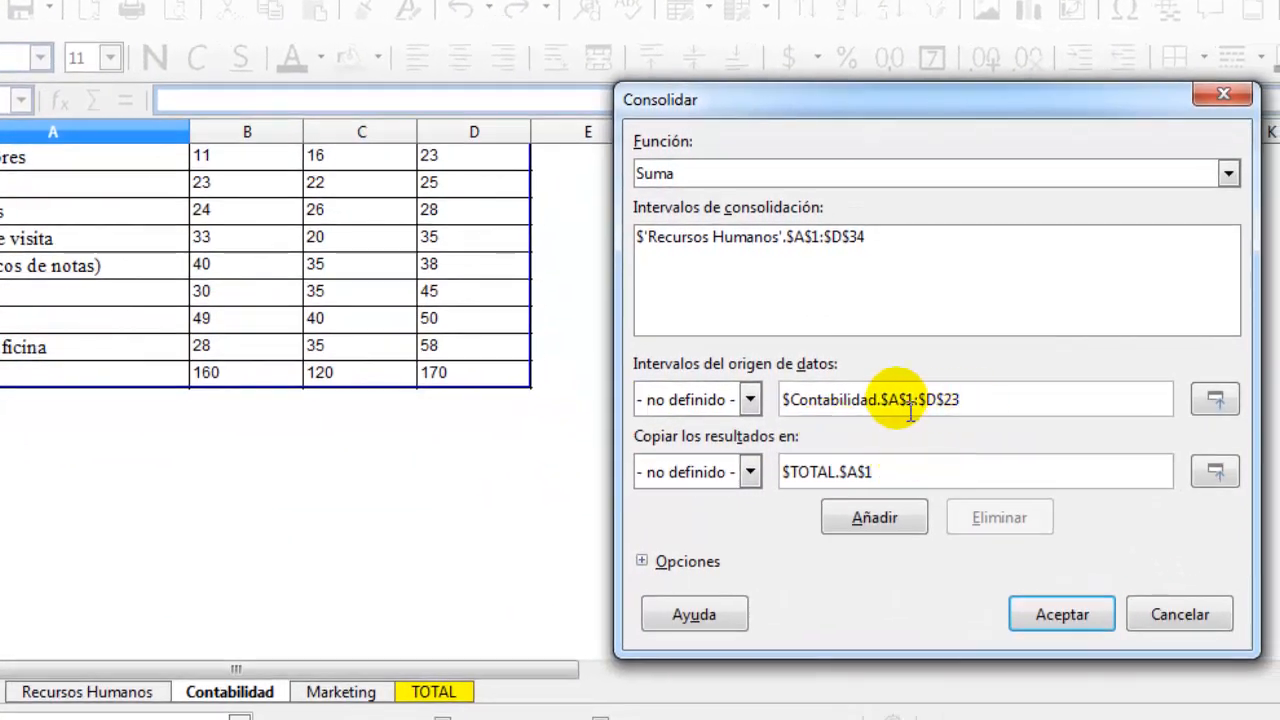
{"action": "left_click", "coordinate": [905, 520]}
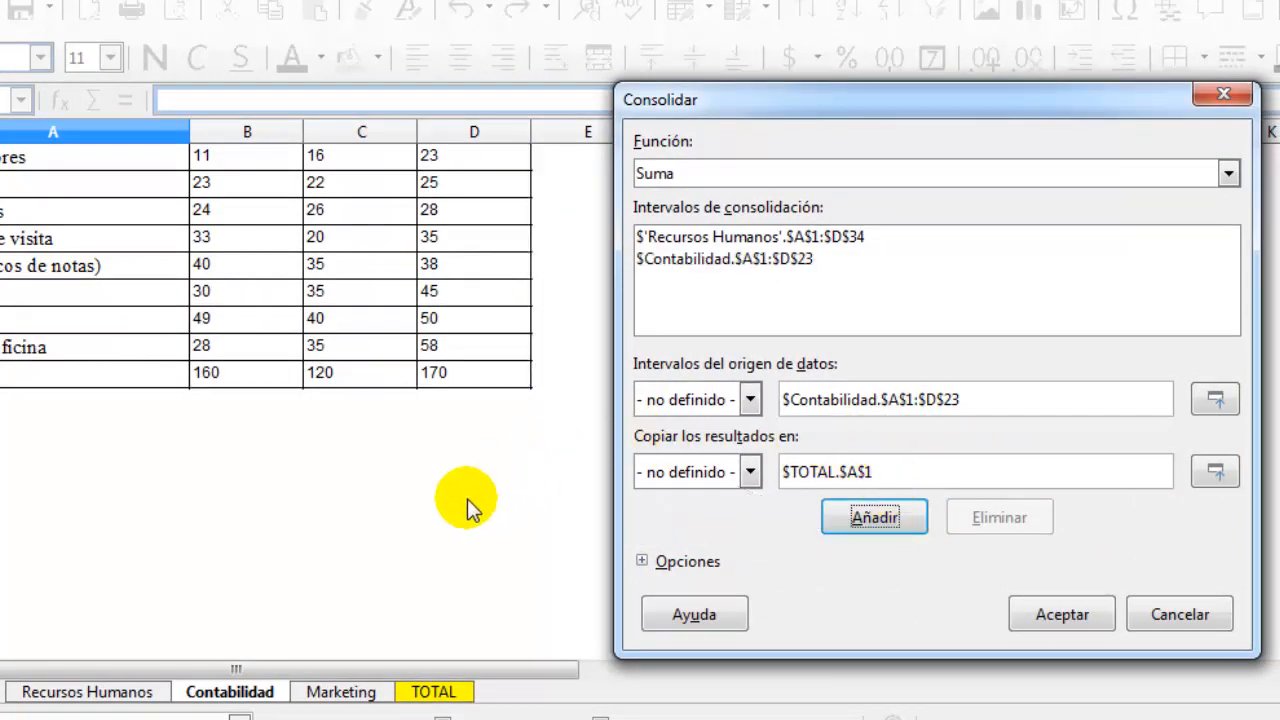
Add the range A1:D34 of the Marketing sheet to the consolidation ranges
{"action": "left_click", "coordinate": [350, 692]}
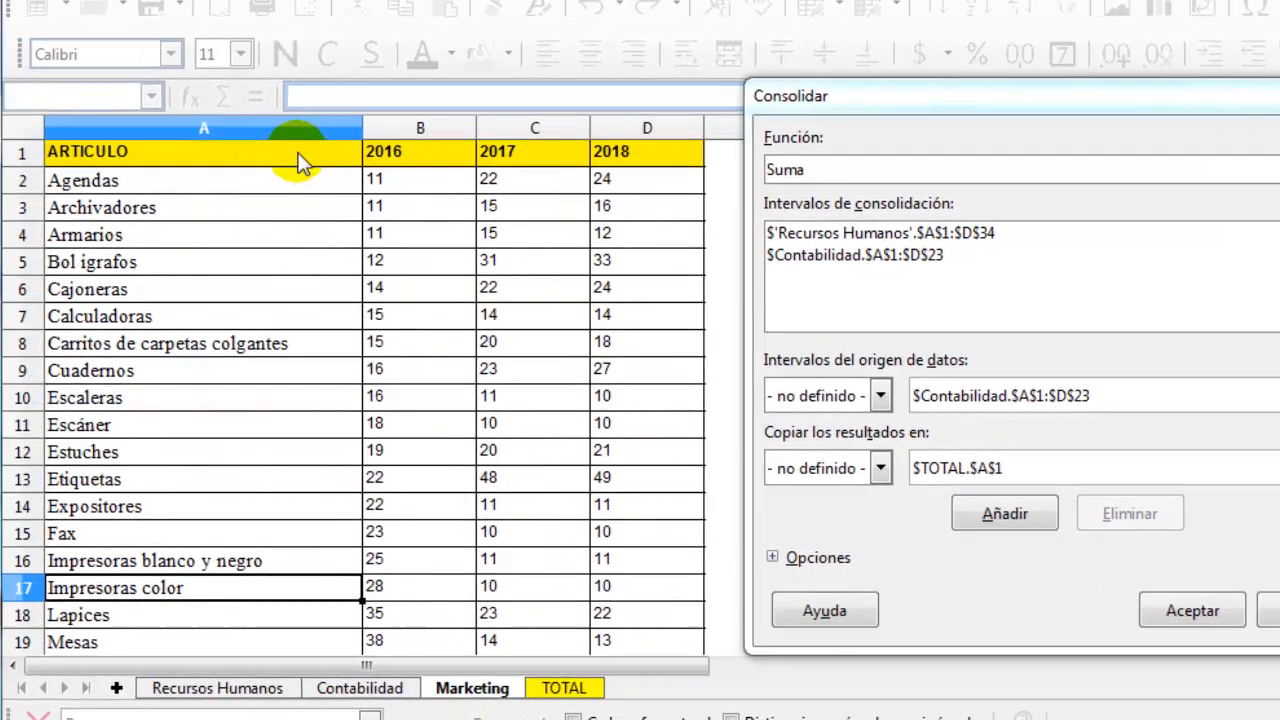
{"action": "left_click_drag", "start_coordinate": [301, 157], "coordinate": [666, 402]}
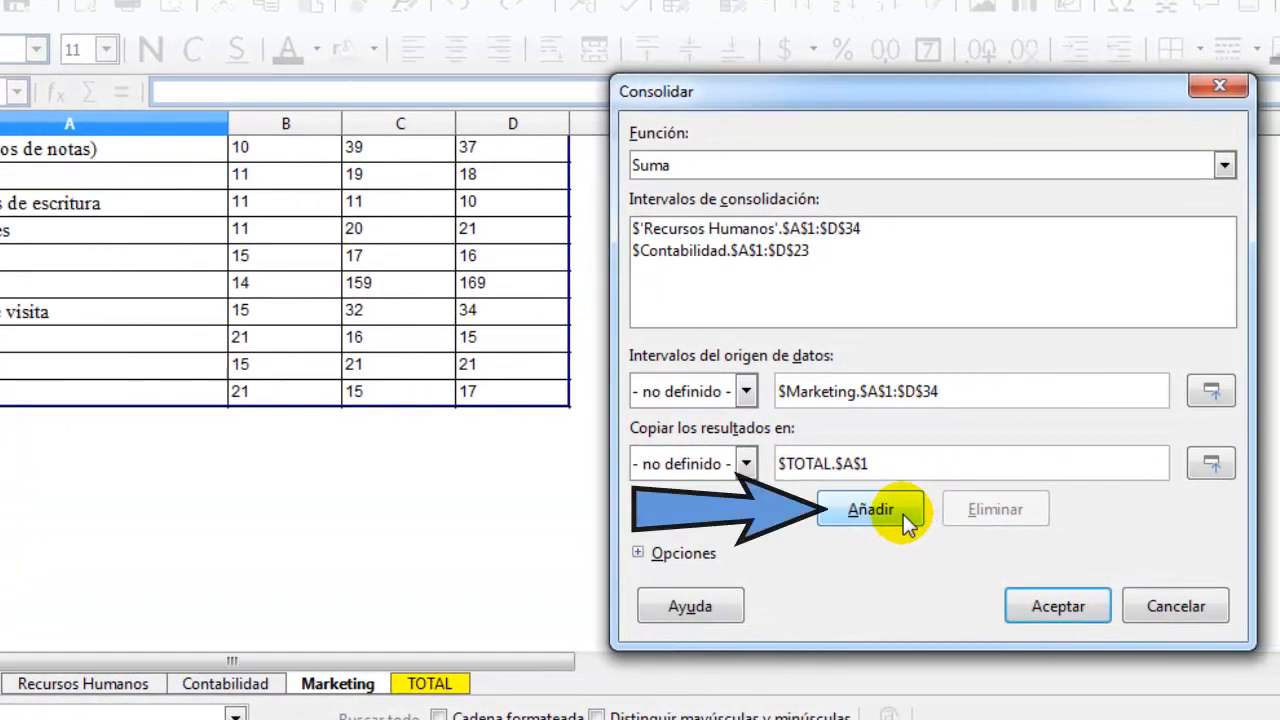
{"action": "left_click", "coordinate": [903, 514]}
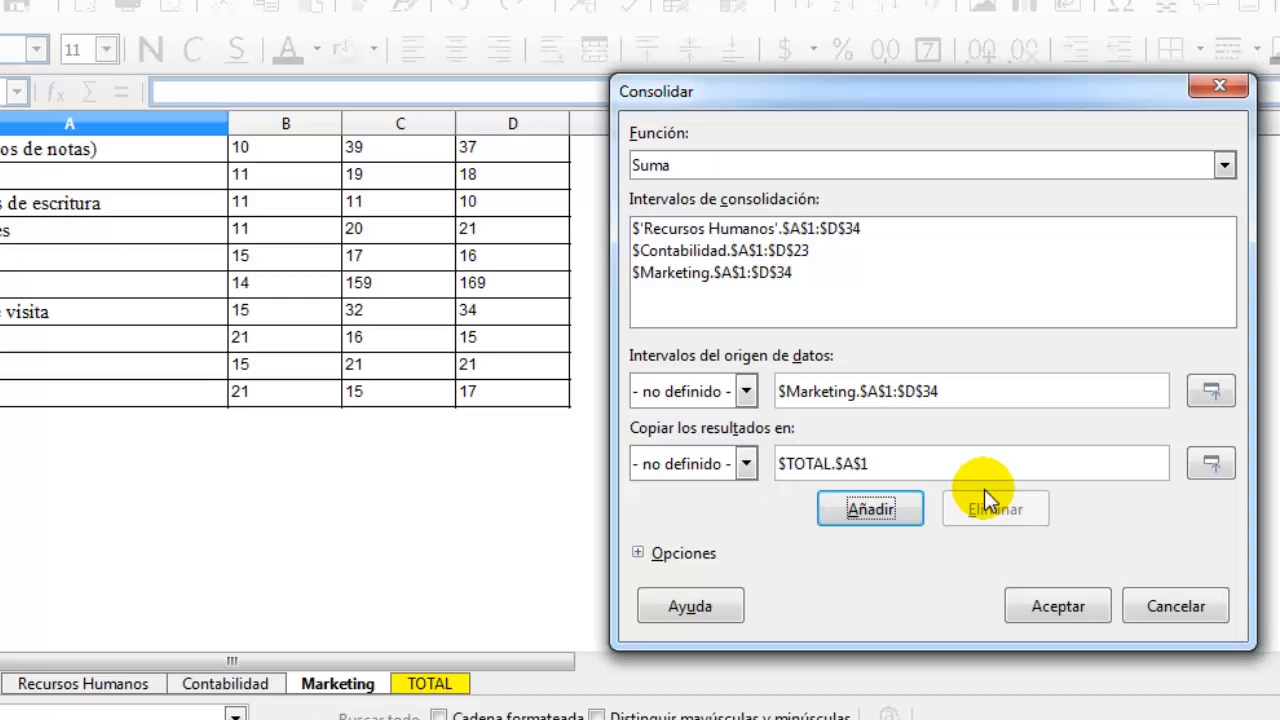
Choose Suma as the function, consolidate by both row labels and column labels, and run the consolidation
{"action": "left_click", "coordinate": [1014, 170]}
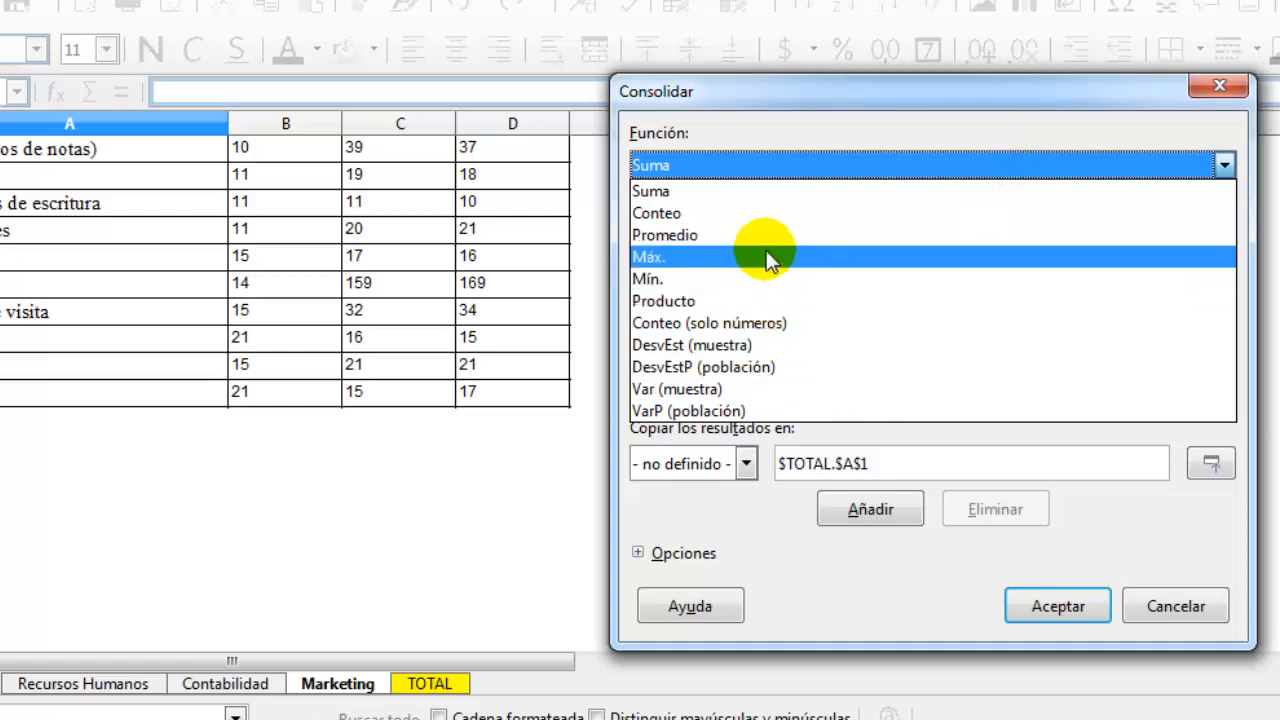
{"action": "left_click", "coordinate": [692, 193]}
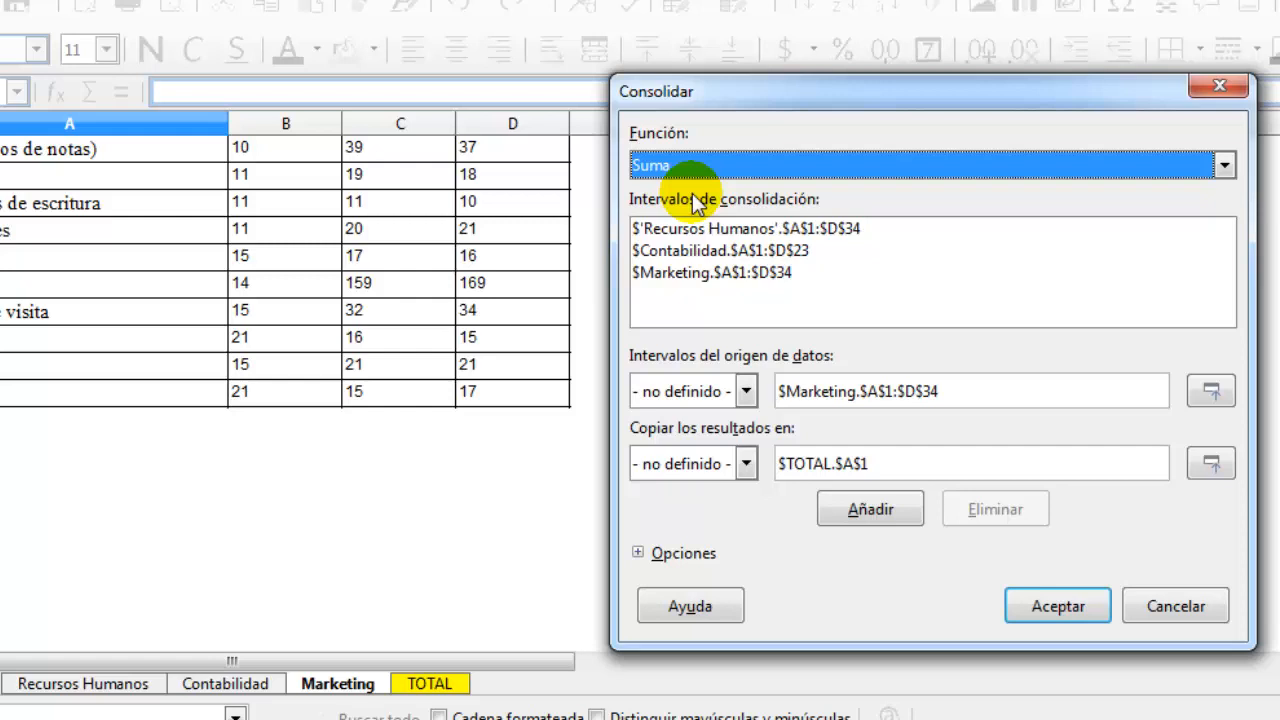
{"action": "left_click", "coordinate": [638, 553]}
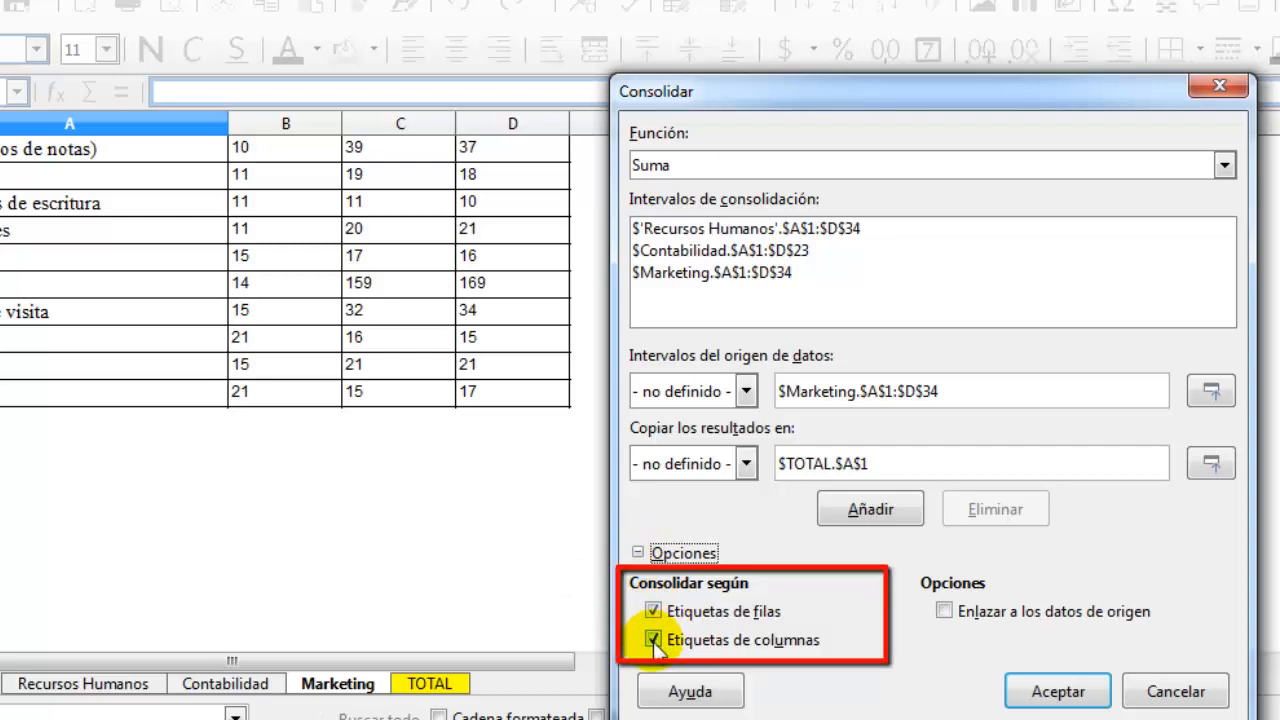
{"action": "left_click", "coordinate": [1060, 691]}
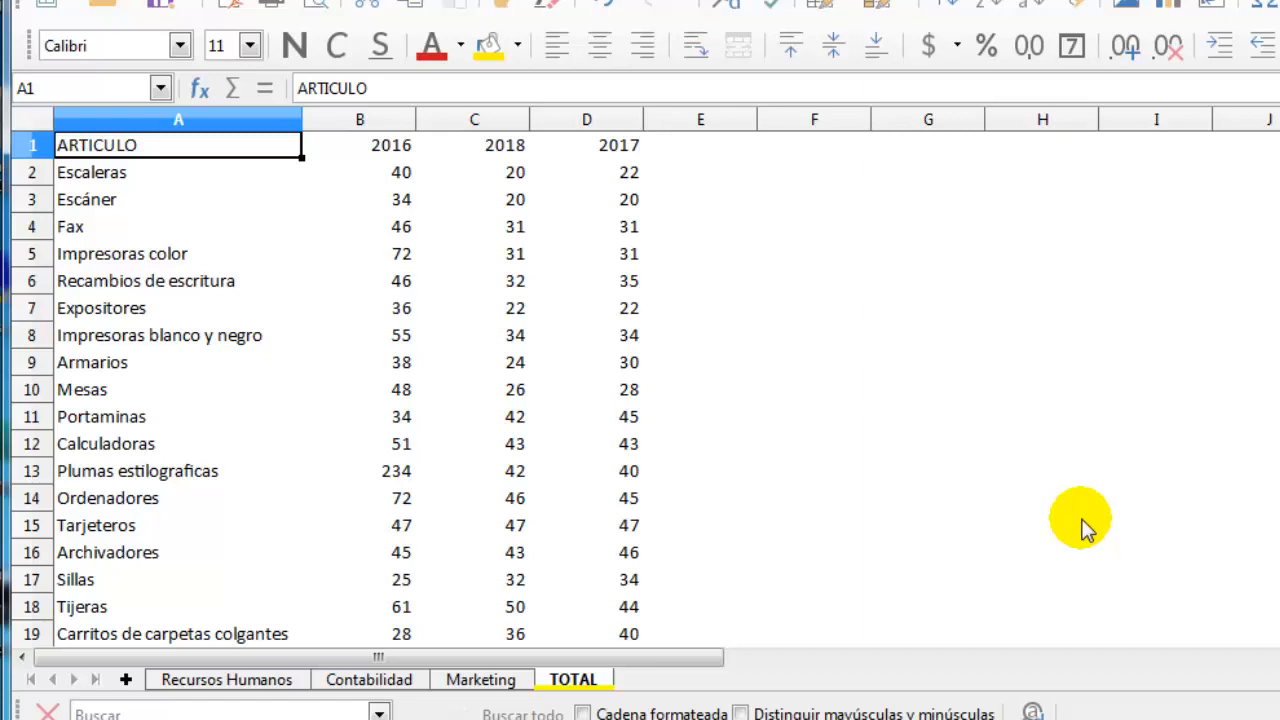
Move the 2018 column after the 2017 column on the TOTAL sheet and delete the emptied column C
{"action": "left_click", "coordinate": [497, 119]}
{"action": "left_click_drag", "start_coordinate": [523, 190], "coordinate": [690, 206]}
{"action": "right_click", "coordinate": [480, 118]}
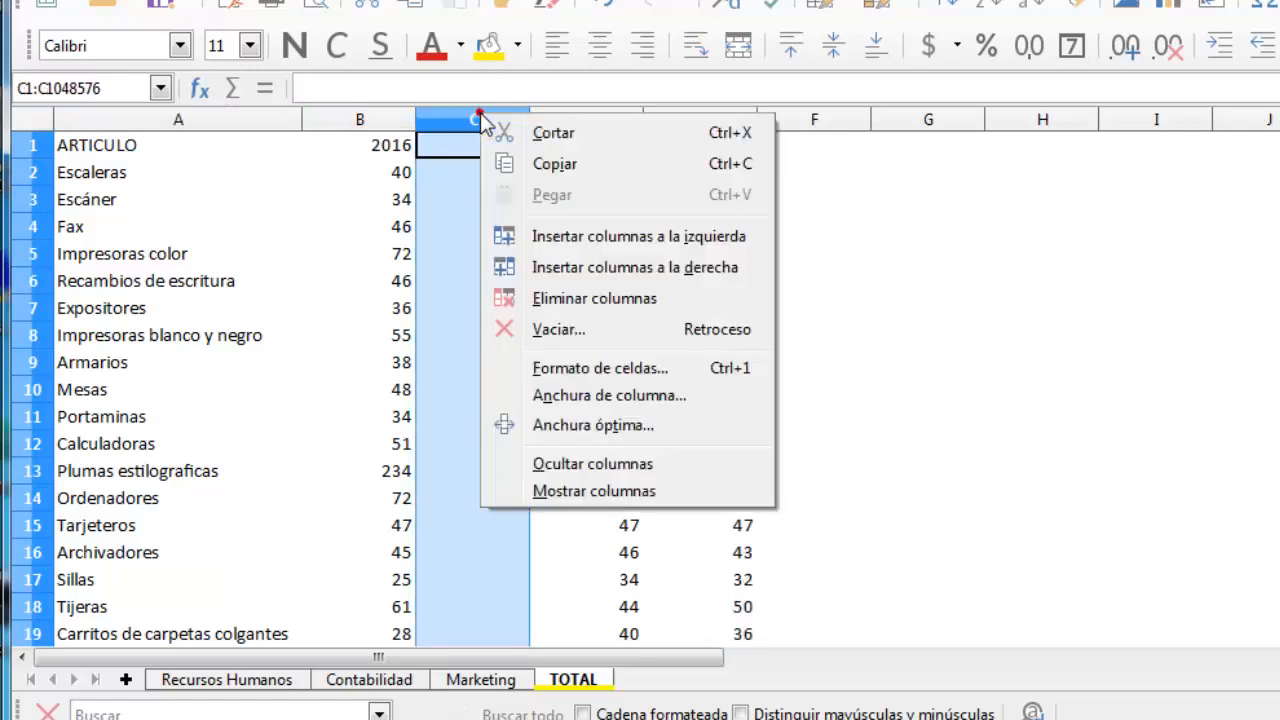
{"action": "left_click", "coordinate": [557, 300]}
{"action": "left_click", "coordinate": [765, 222]}
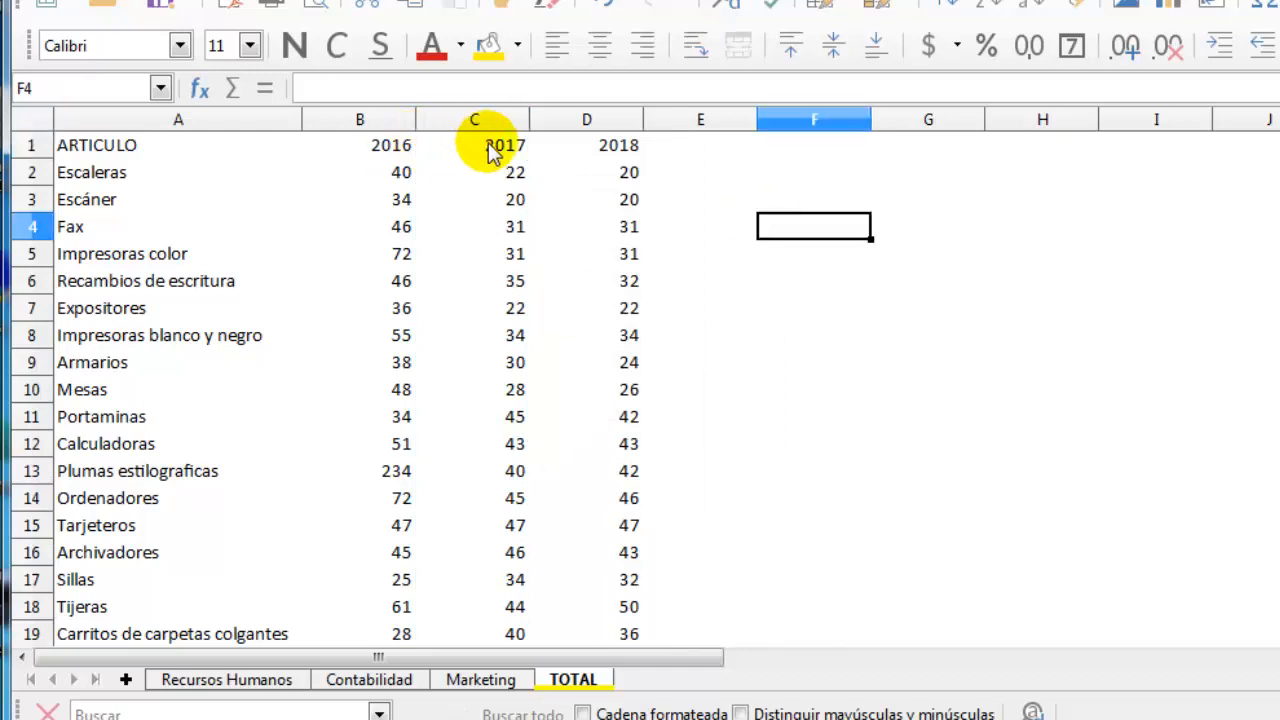